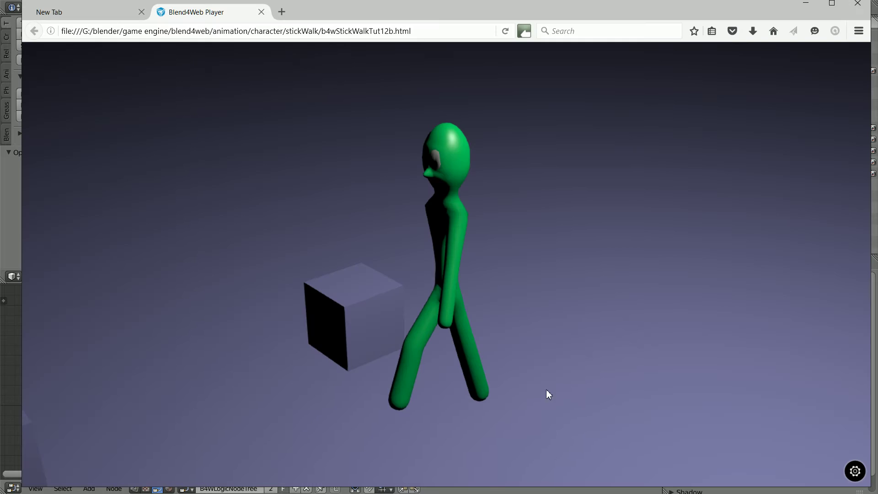
# Orbit the Blend4Web Player camera around the walking stickman to reveal the row of cubes.
pyautogui.moveTo(584, 386); pyautogui.dragTo(251, 331)
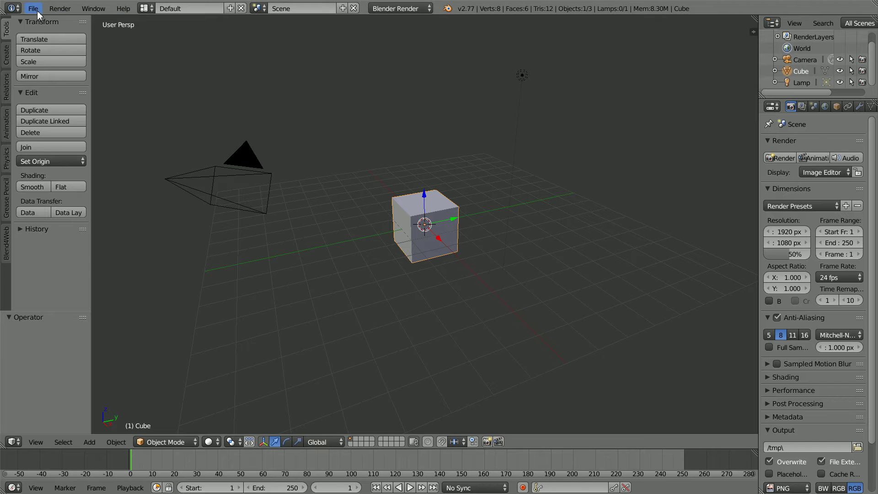
# Load walkTut11.blend from the File menu's recent files list.
pyautogui.click(38, 13)
pyautogui.moveTo(41, 44)
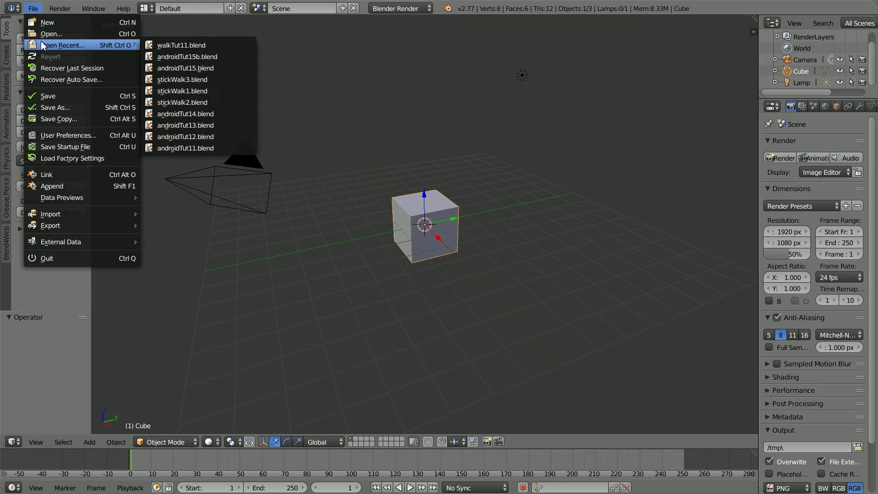
pyautogui.click(231, 47)
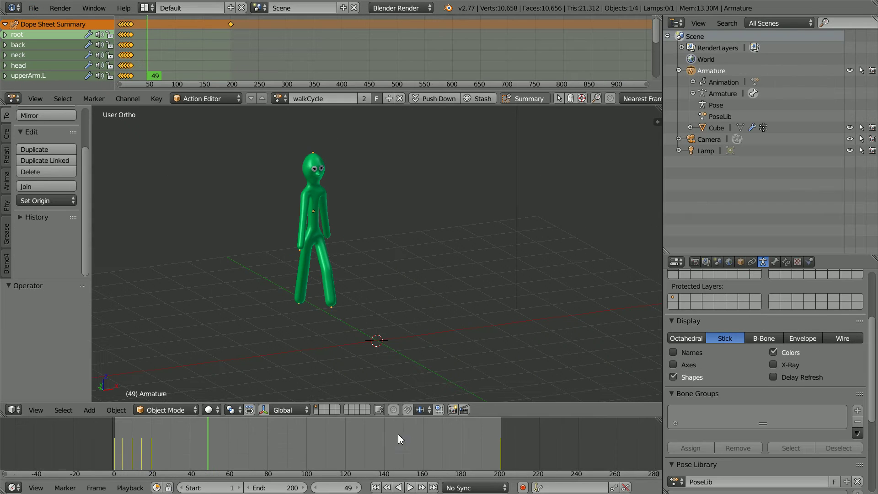
# Play the walk, make the walkCycle channels cyclic via Make Cyclic (F-Modifier), then stop playback.
pyautogui.click(410, 487)
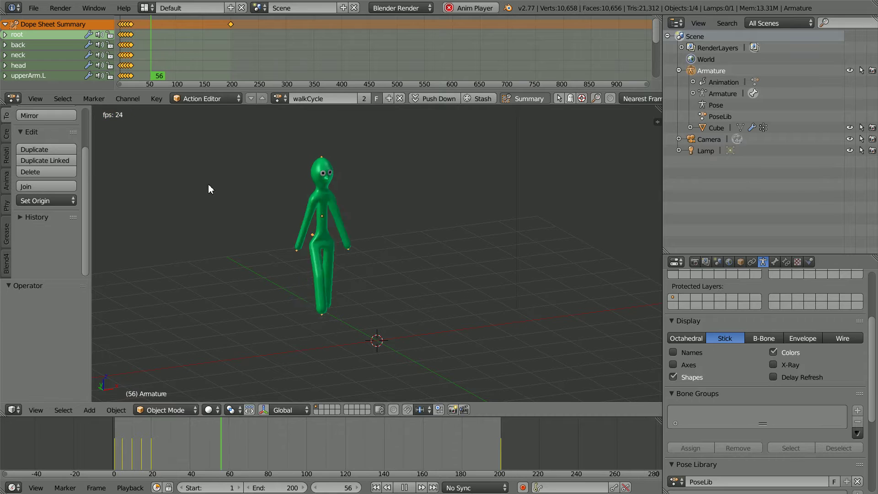
pyautogui.click(127, 99)
pyautogui.moveTo(202, 208)
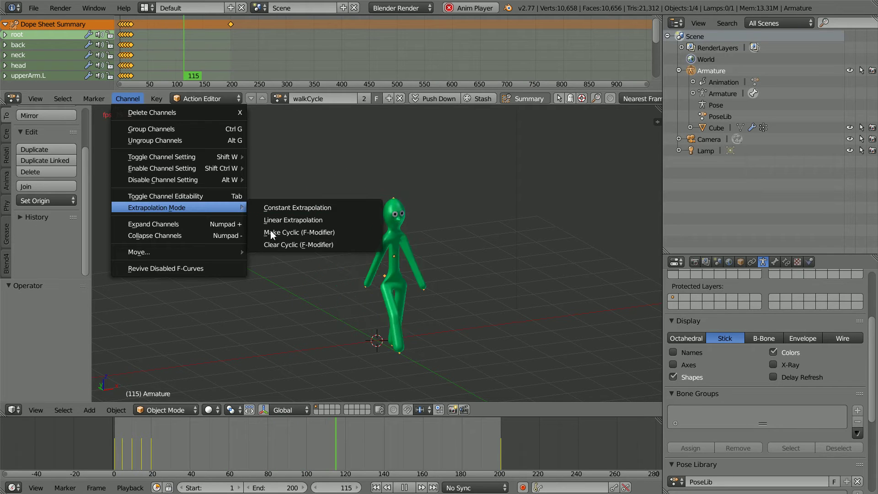
pyautogui.click(344, 232)
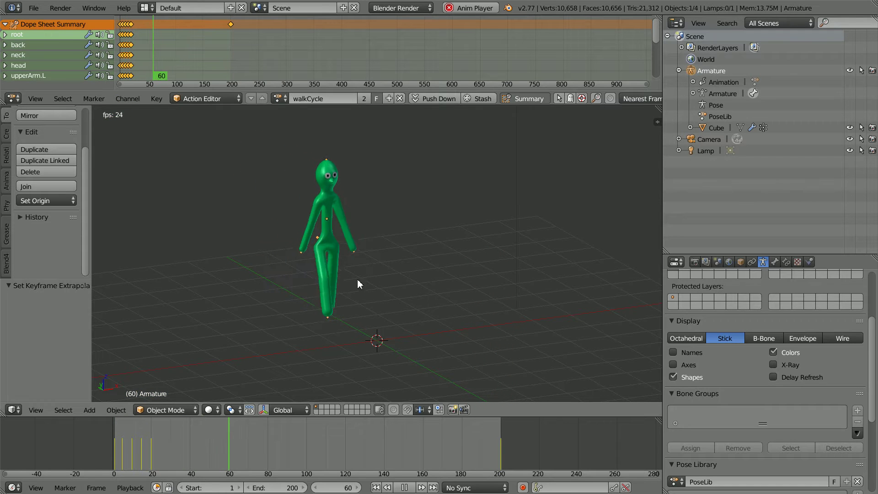
pyautogui.click(404, 488)
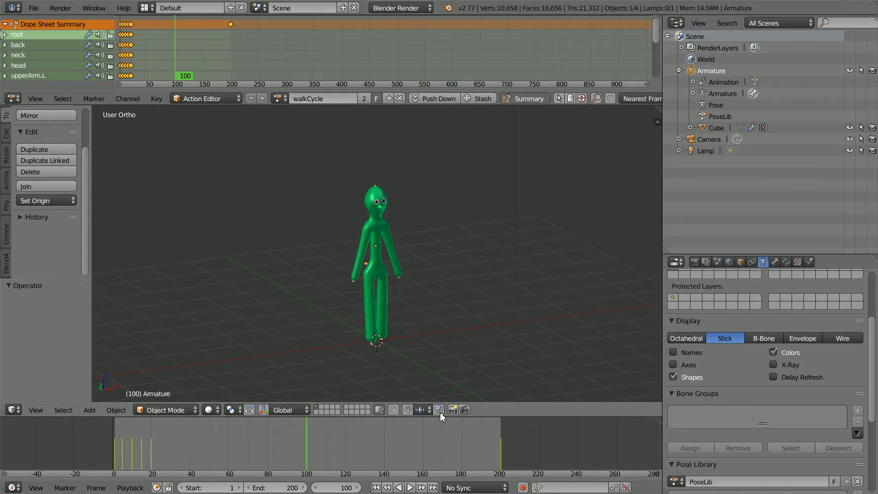
# At frame 200, clear the armature's Location Y keyframes and set Y to 0.
pyautogui.click(433, 488)
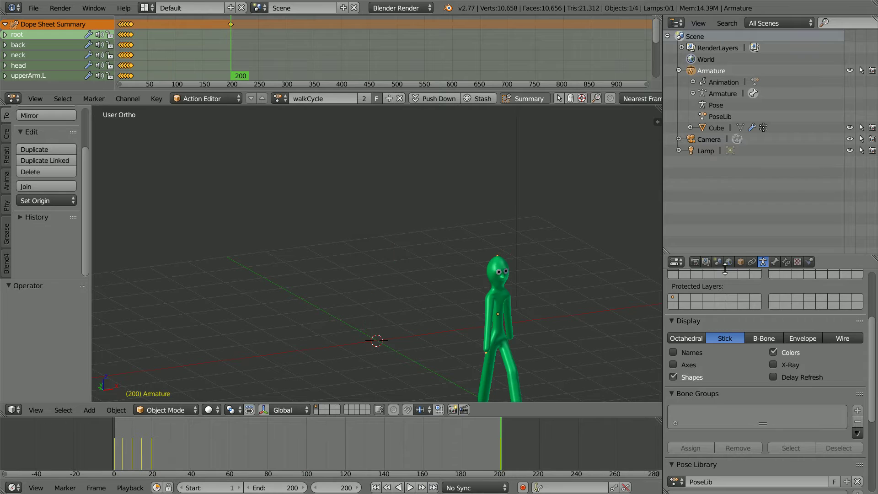
pyautogui.click(740, 261)
pyautogui.rightClick(701, 356)
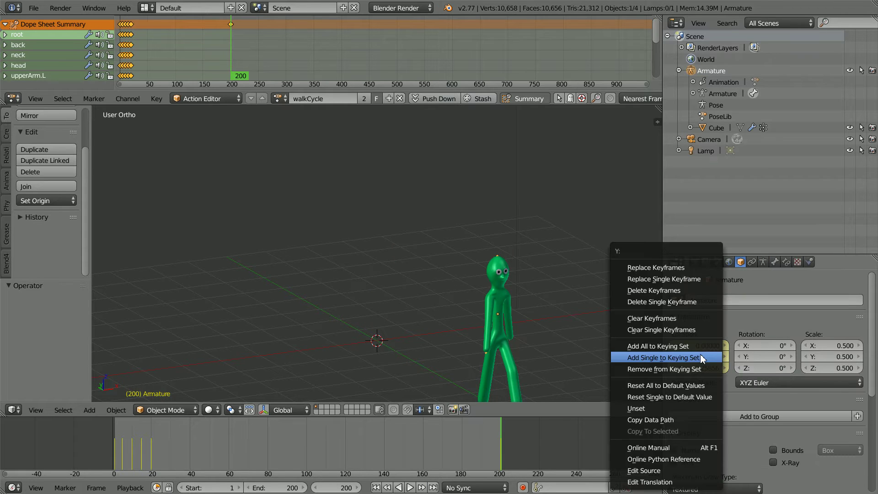
pyautogui.click(707, 319)
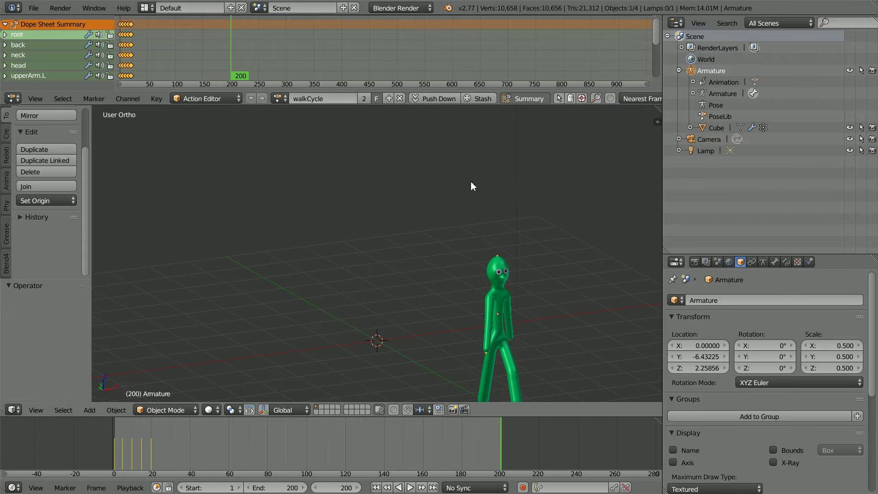
pyautogui.click(706, 359)
pyautogui.write('0')
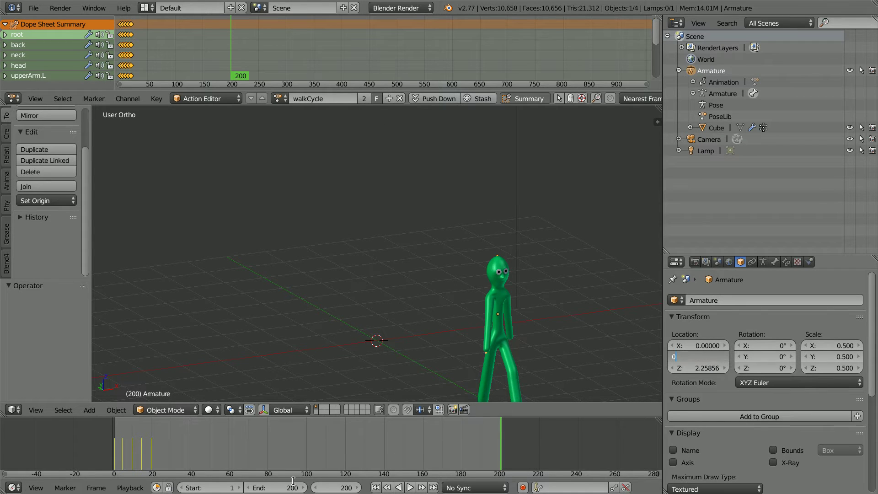
# Set the scene end frame to 20 and return to the first frame.
pyautogui.doubleClick(277, 488)
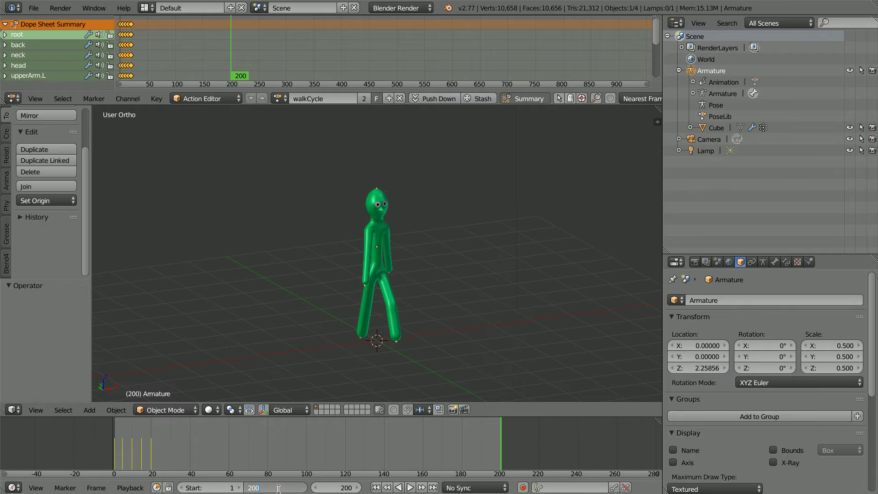
pyautogui.write('20')
pyautogui.press('Return')
pyautogui.click(377, 487)
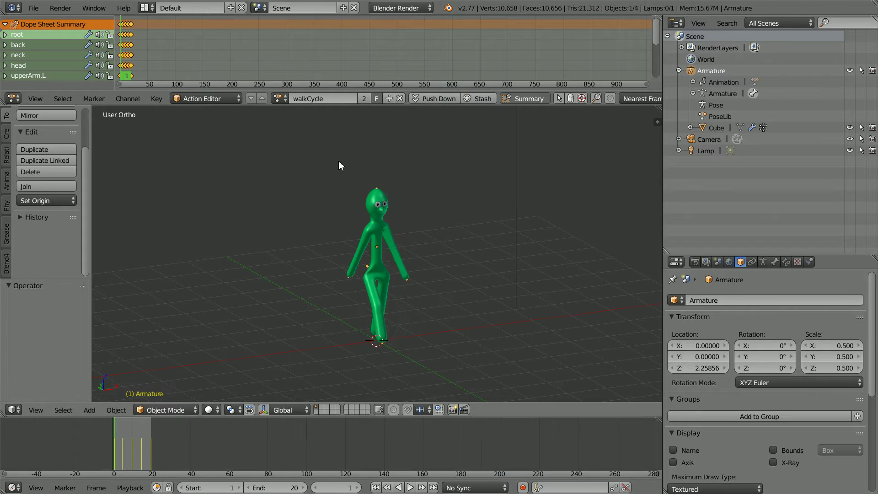
# Switch the render engine to Blend4Web and enlarge the bottom area above the timeline.
pyautogui.click(401, 7)
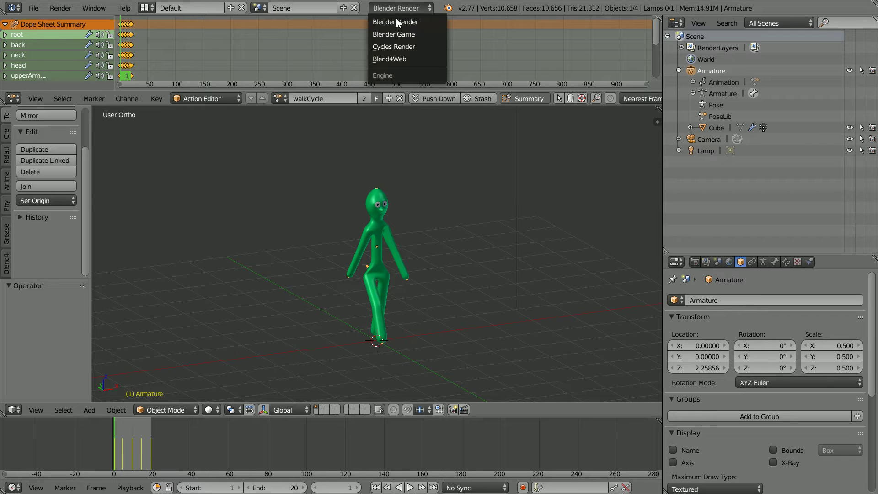
pyautogui.click(427, 60)
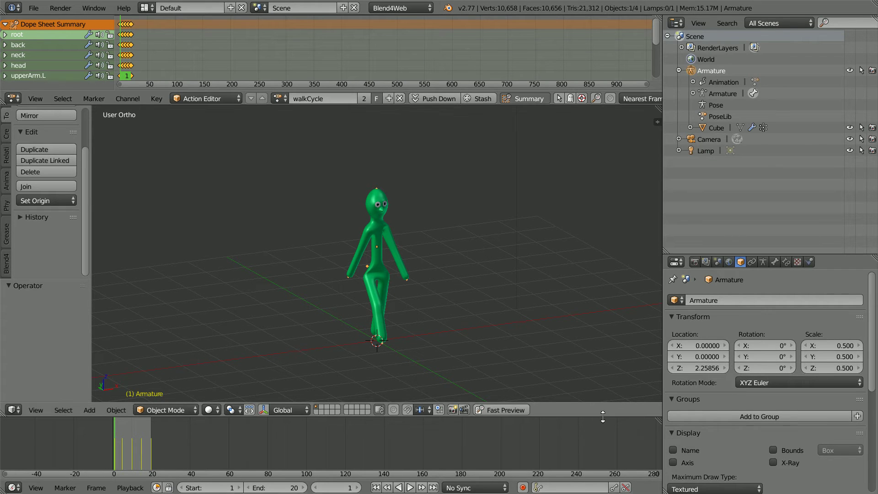
pyautogui.moveTo(602, 416); pyautogui.dragTo(615, 280)
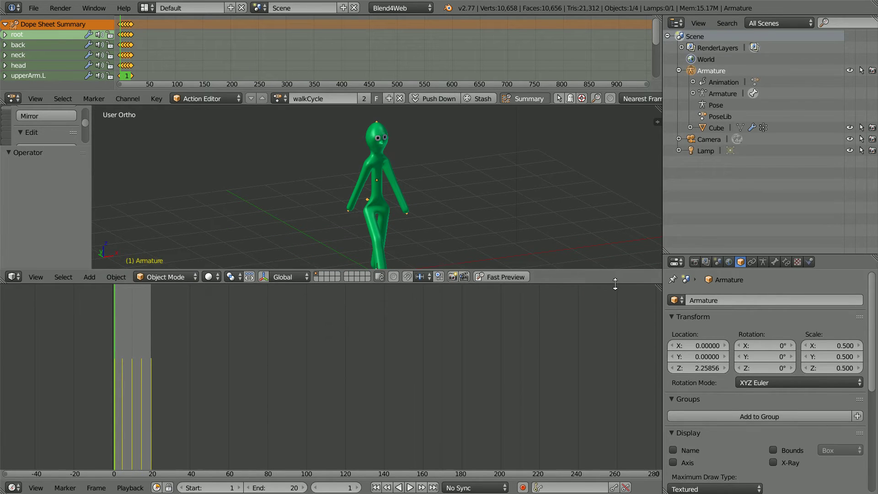
pyautogui.click(14, 487)
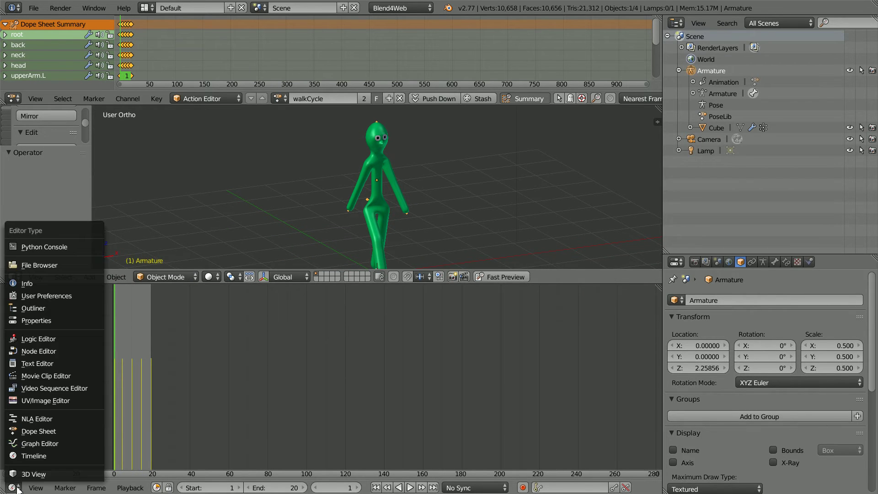
# Make the bottom area a Node Editor, enable the scene's Logic Editor and add a new tree.
pyautogui.click(72, 351)
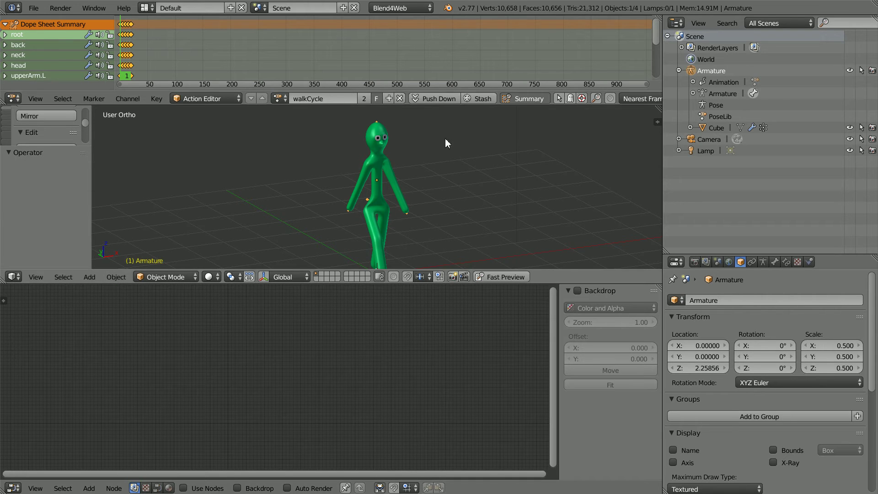
pyautogui.click(717, 262)
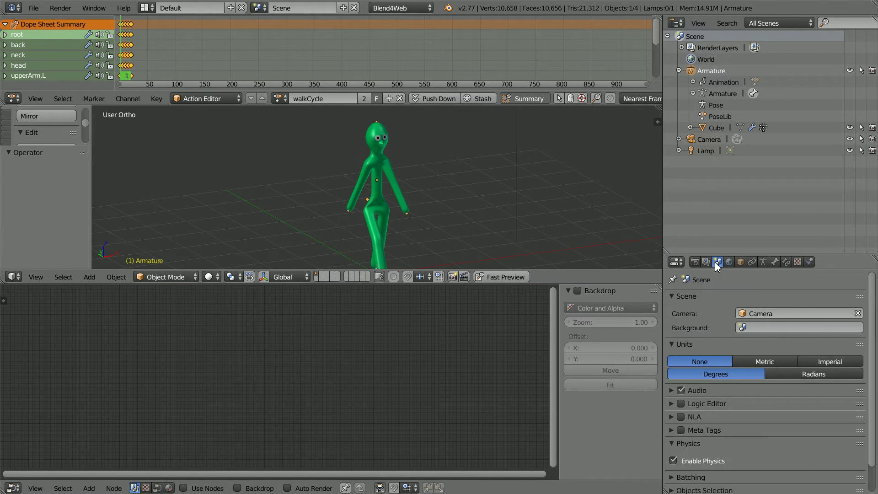
pyautogui.click(681, 403)
pyautogui.click(671, 403)
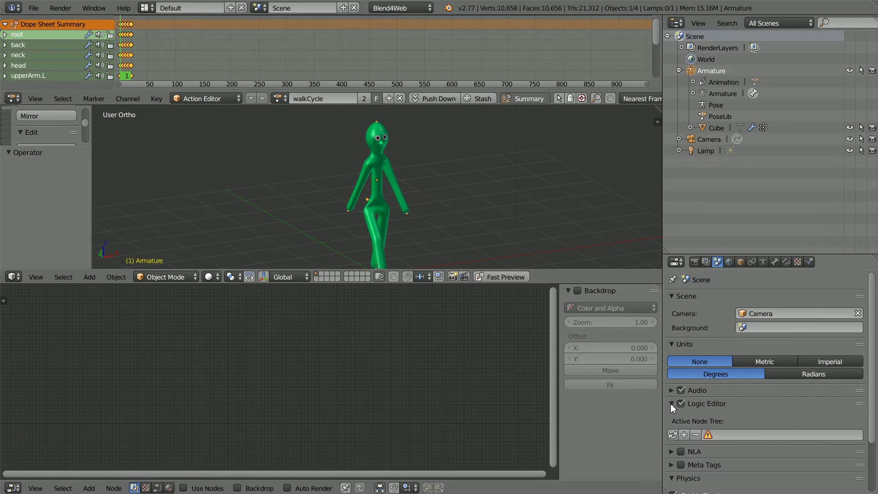
pyautogui.click(684, 435)
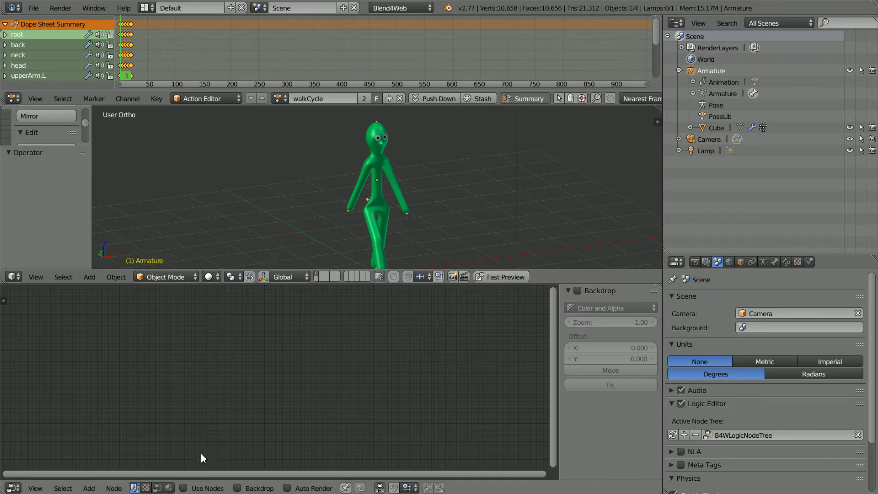
# Display B4WLogicNodeTree with its Entry Point node in the logic node editor.
pyautogui.click(157, 489)
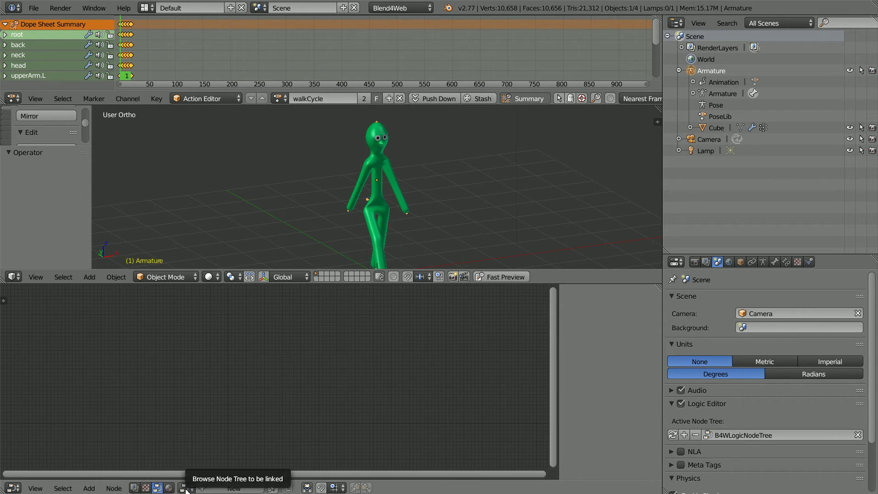
pyautogui.click(185, 489)
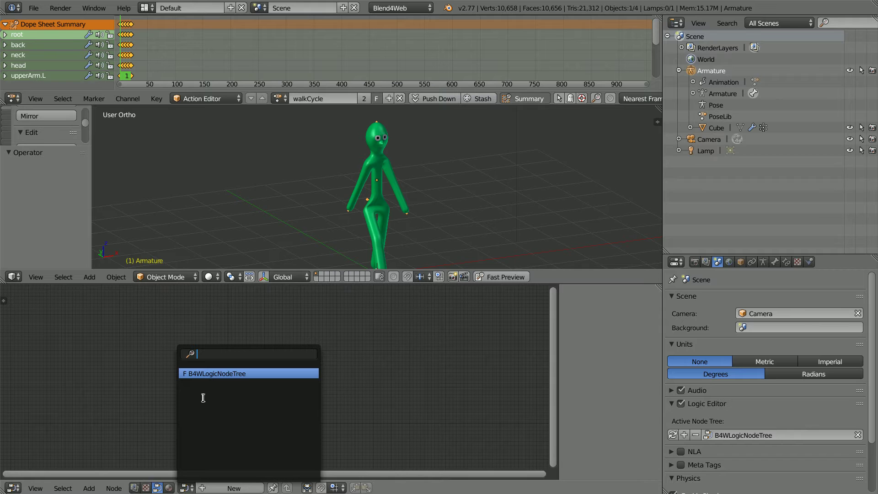
pyautogui.click(265, 373)
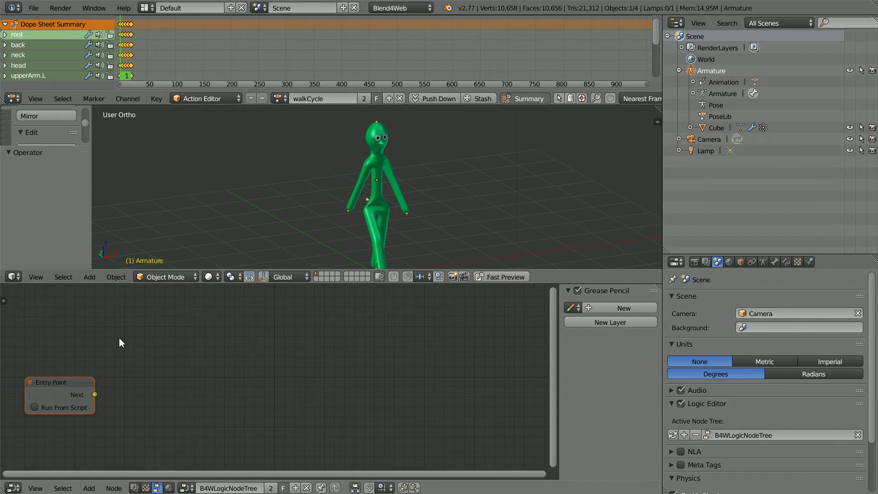
# Add a Play Animation node and link Entry Point's Next output to its Previous input.
pyautogui.click(94, 487)
pyautogui.moveTo(125, 451)
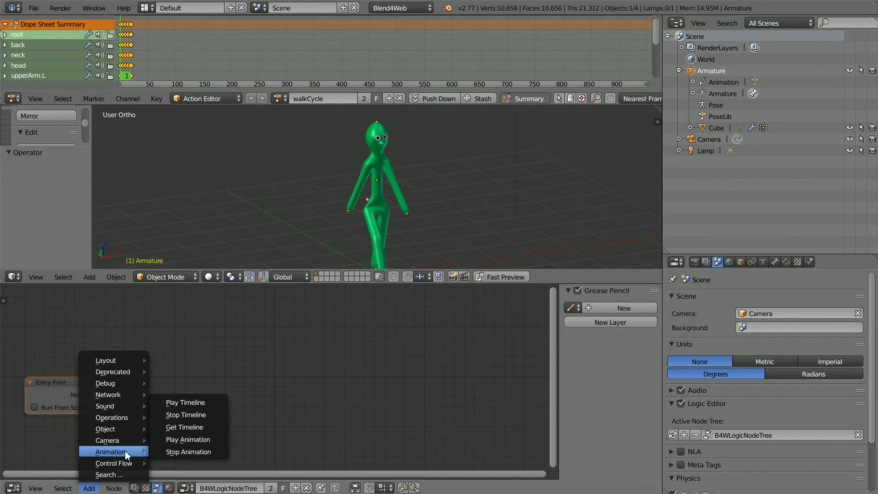
pyautogui.click(210, 437)
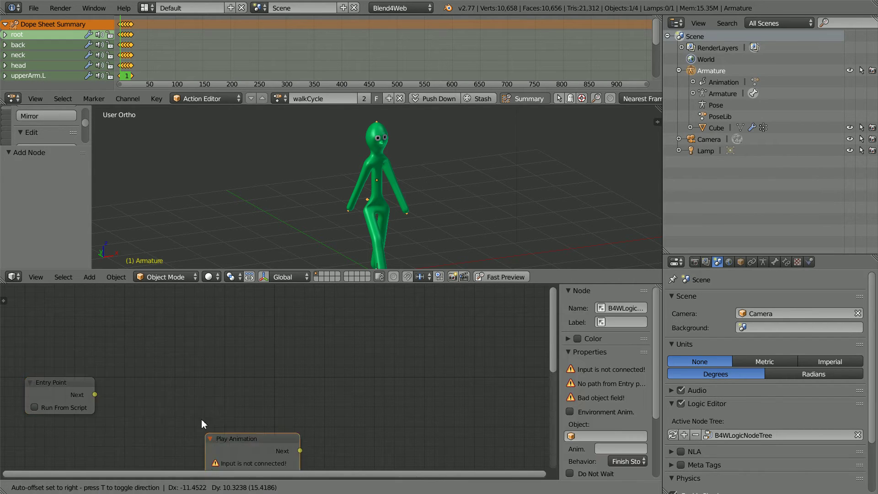
pyautogui.click(137, 304)
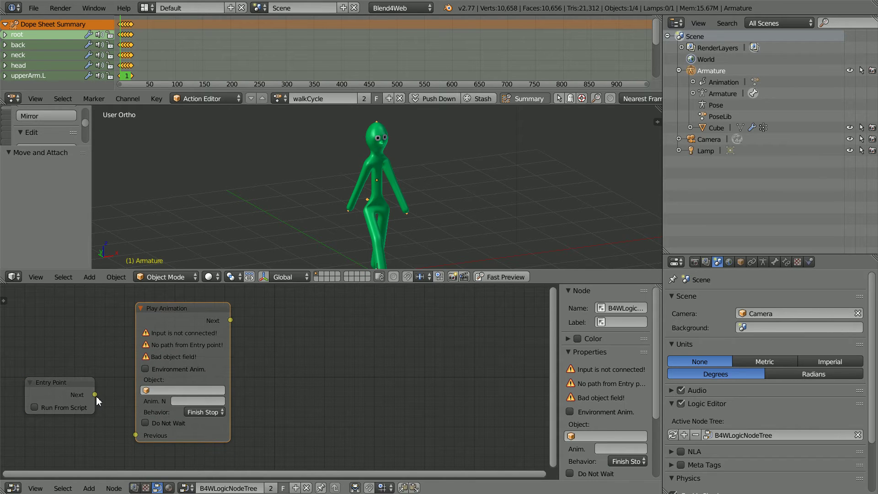
pyautogui.moveTo(95, 395); pyautogui.dragTo(135, 434)
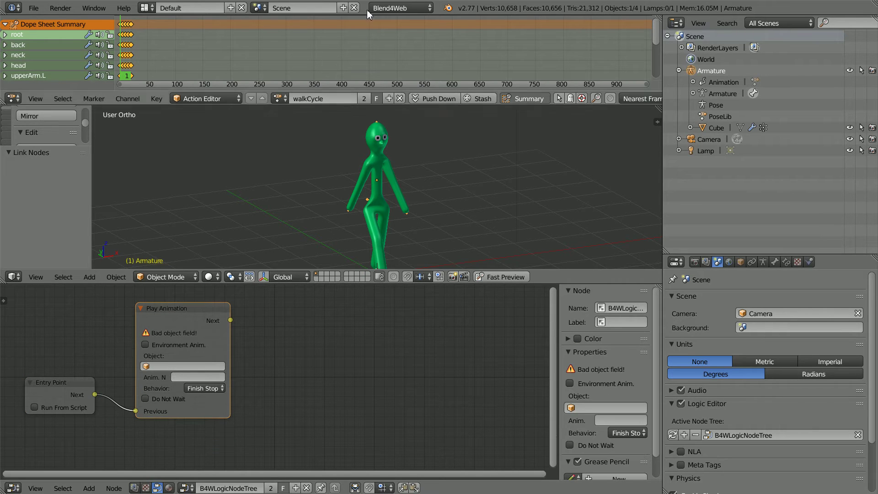
# Set the Play Animation node to Armature, animation walkCycle, and Behavior Loop.
pyautogui.click(176, 366)
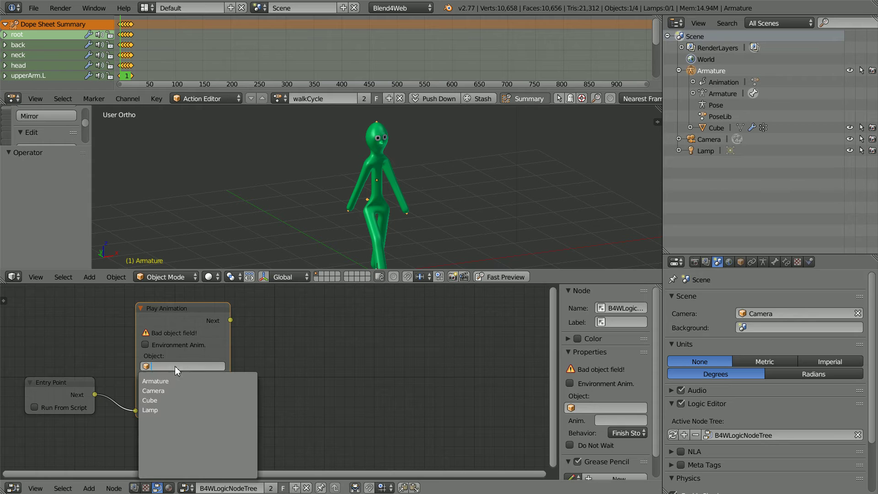
pyautogui.click(175, 381)
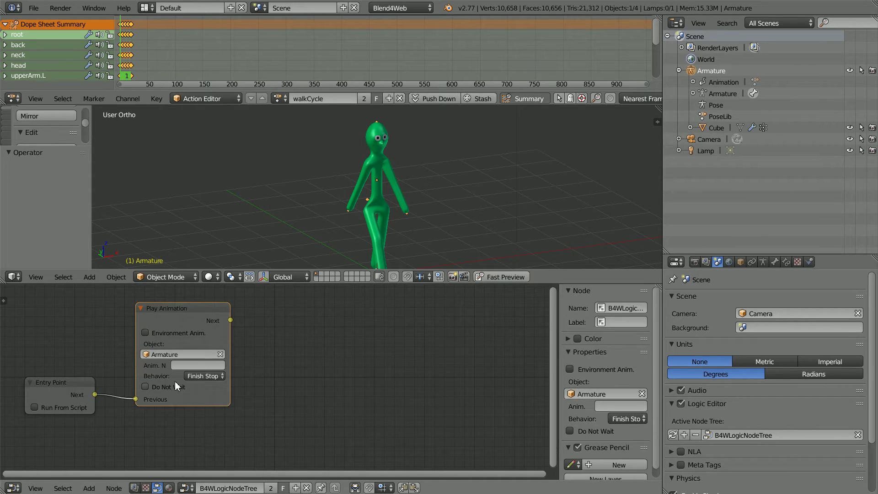
pyautogui.click(306, 100)
pyautogui.hotkey('ctrl', 'c')
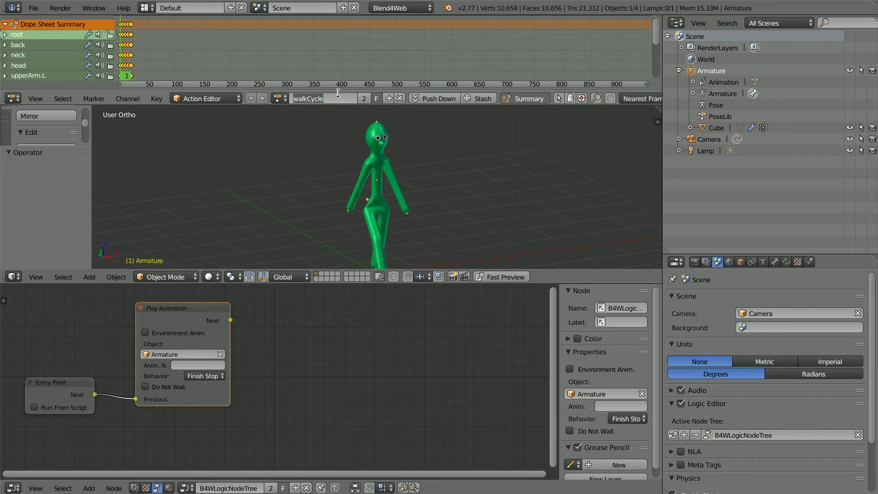
pyautogui.click(183, 366)
pyautogui.click(183, 366)
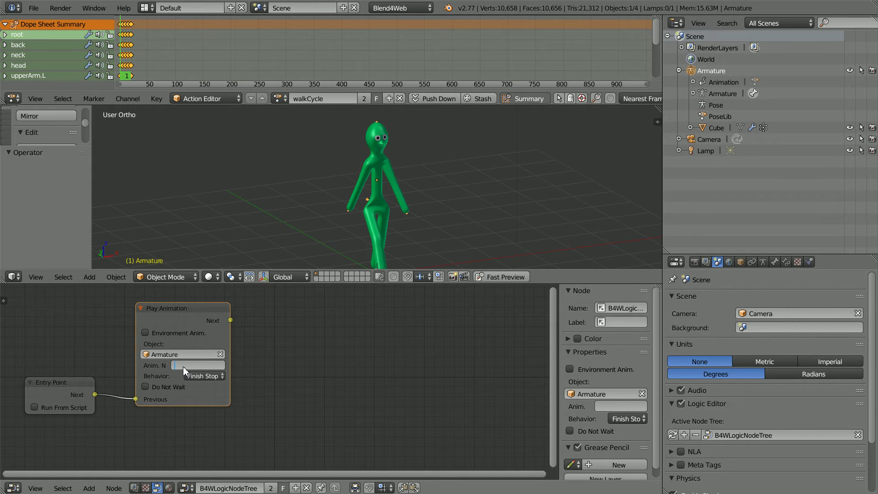
pyautogui.hotkey('ctrl', 'v')
pyautogui.press('Return')
pyautogui.click(204, 376)
pyautogui.click(206, 363)
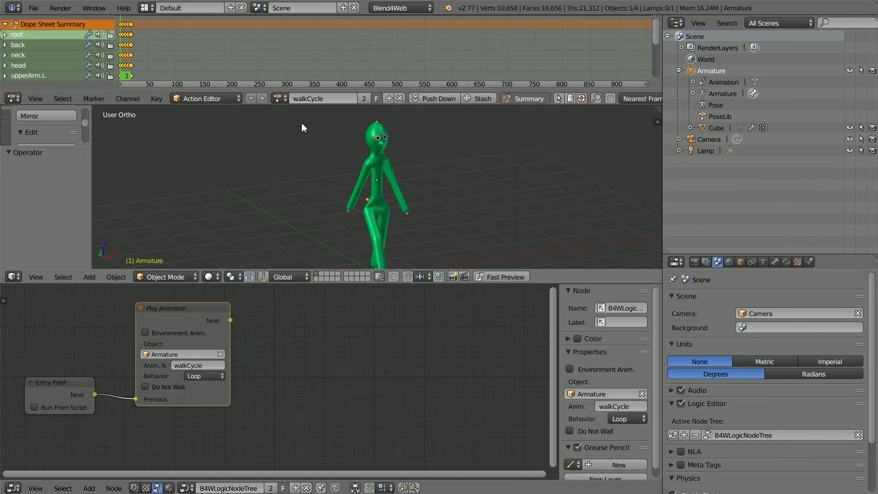
# View through the scene camera and move the camera back along its local Y axis.
pyautogui.click(35, 277)
pyautogui.click(99, 236)
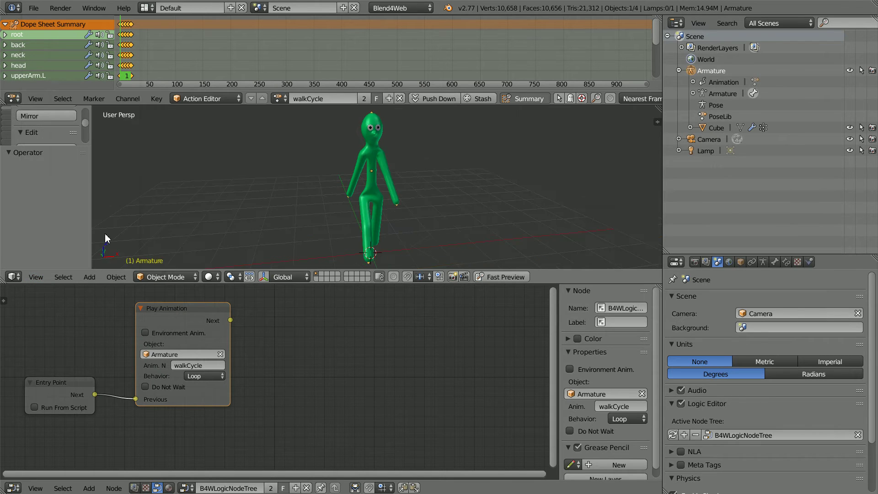
pyautogui.rightClick(520, 174)
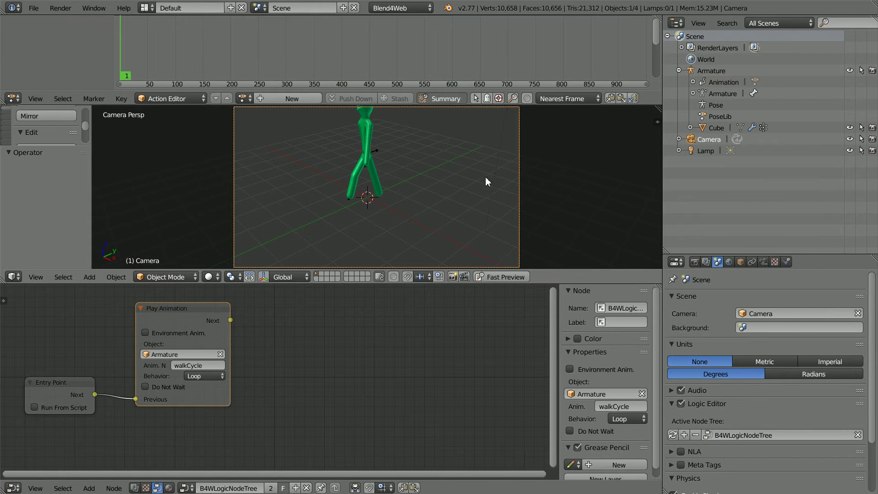
pyautogui.press('g')
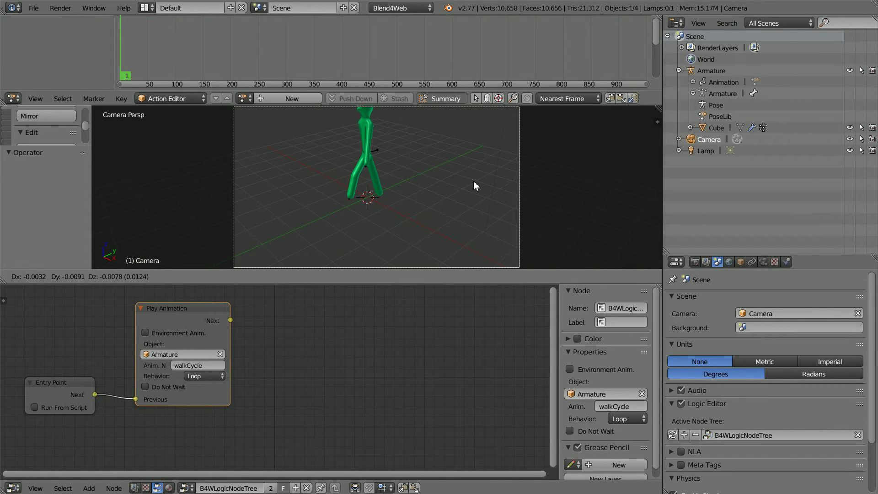
pyautogui.press('y')
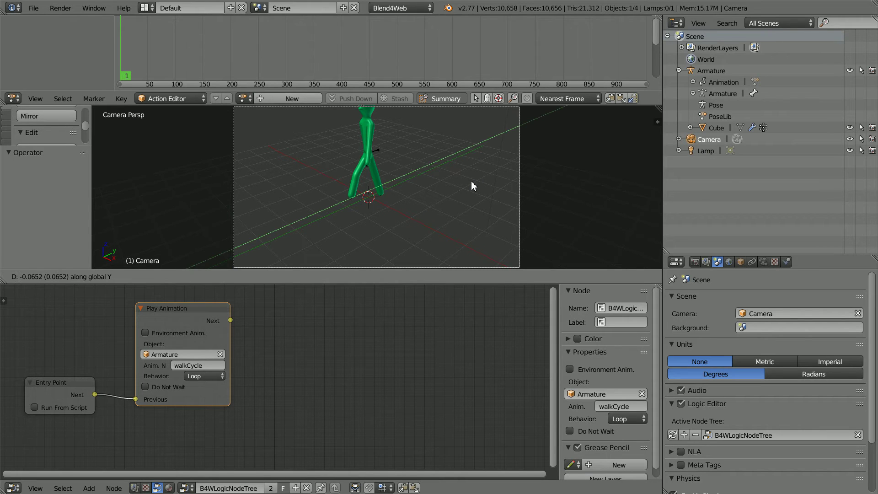
pyautogui.press('y')
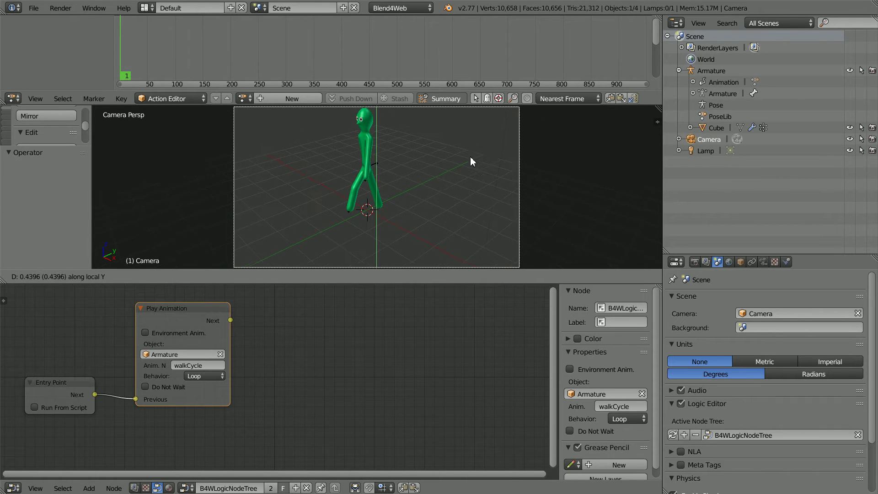
pyautogui.click(472, 112)
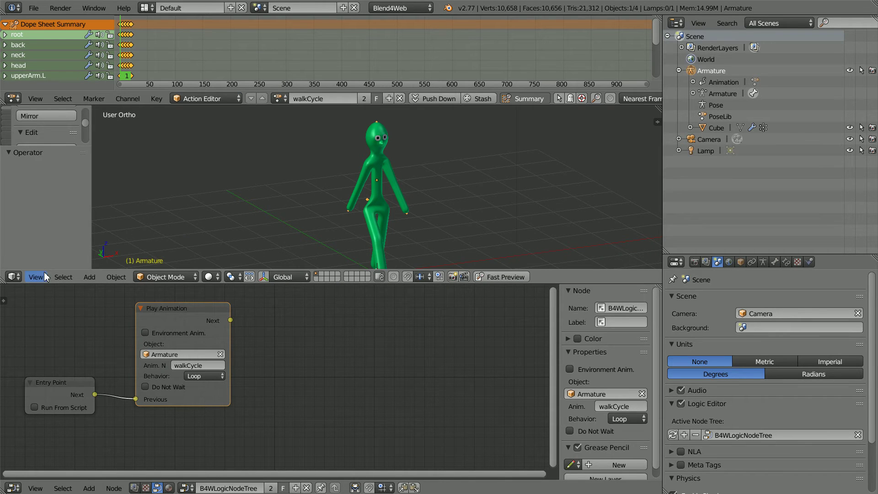
# Pull the camera further back along local Y, then launch Fast Preview in the browser.
pyautogui.click(45, 278)
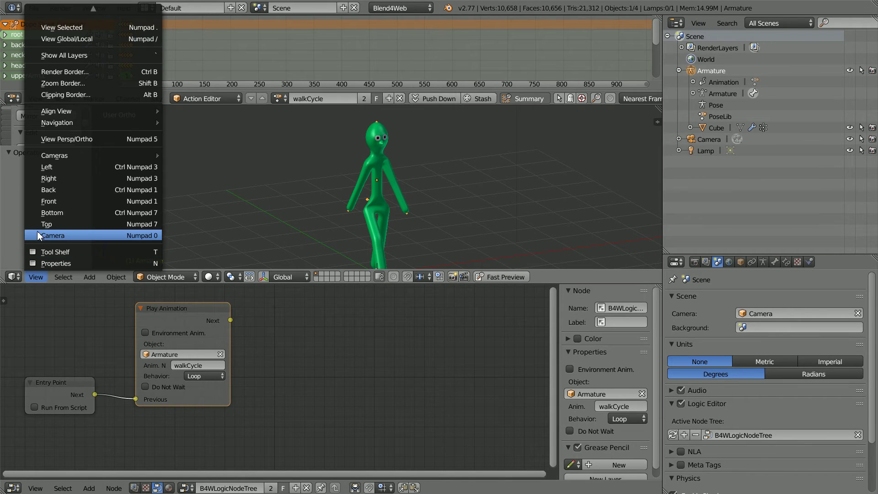
pyautogui.click(95, 234)
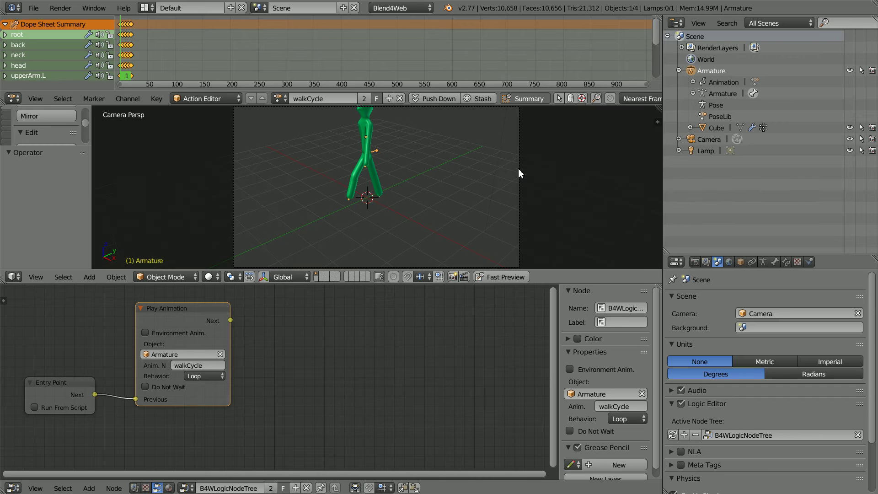
pyautogui.rightClick(519, 169)
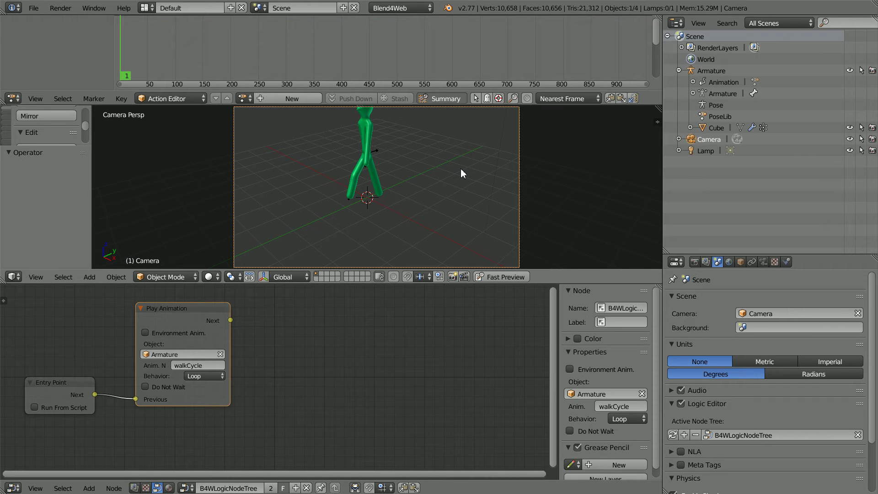
pyautogui.press('g')
pyautogui.press('y')
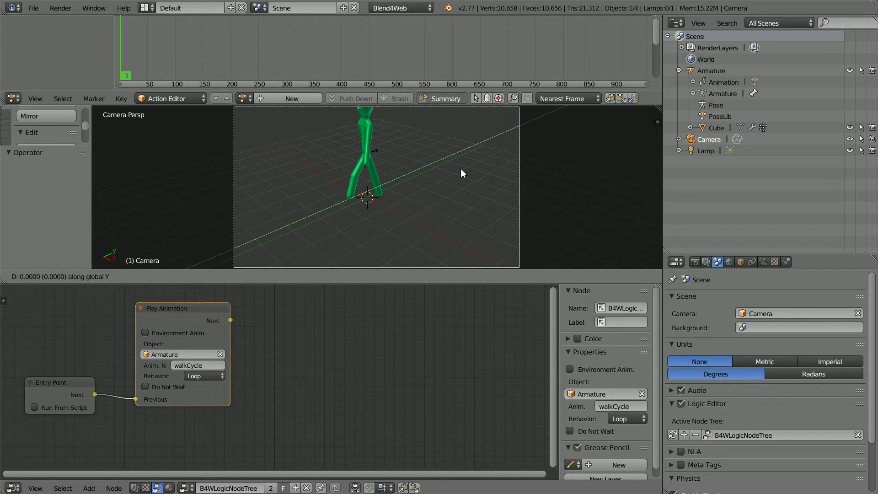
pyautogui.press('y')
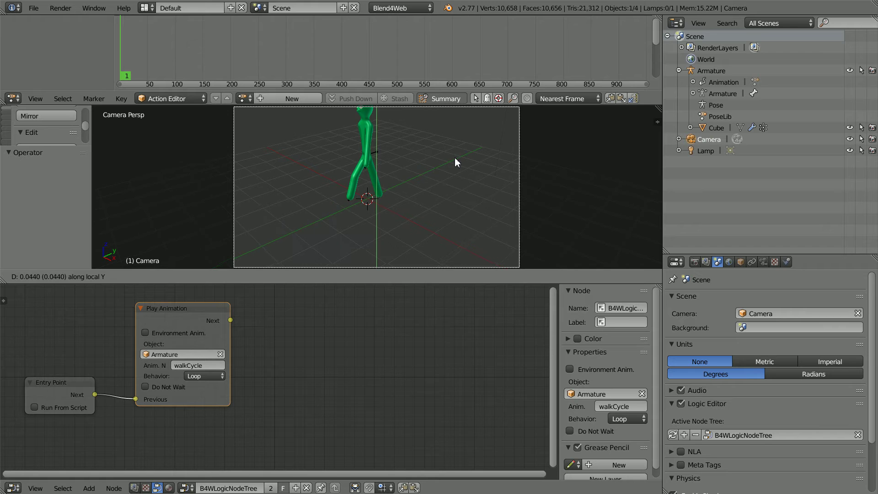
pyautogui.click(473, 94)
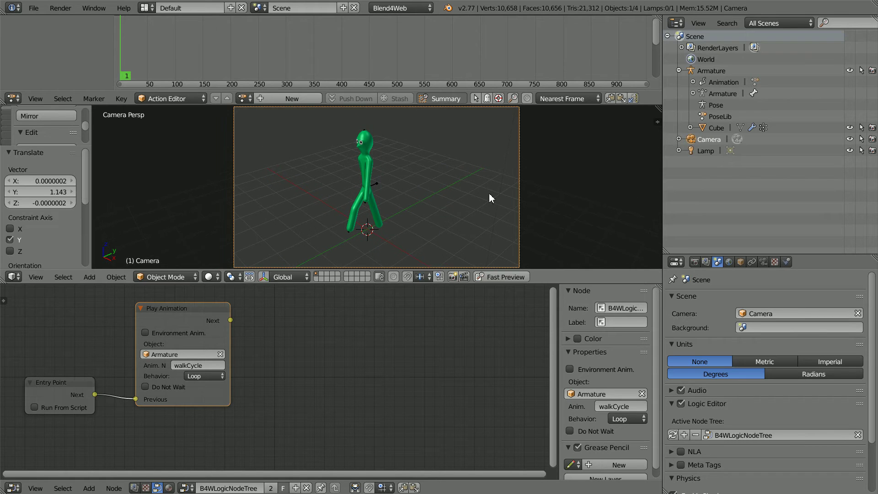
pyautogui.click(525, 277)
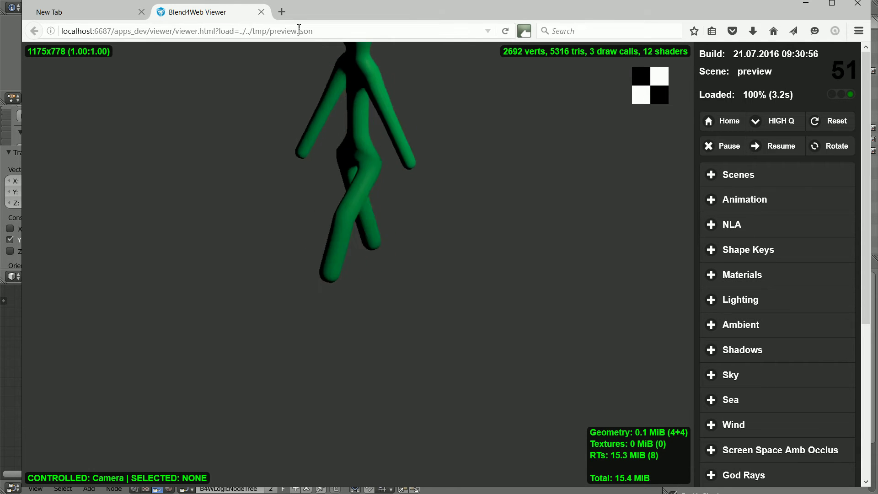
# Leave the walking stickman preview in Blend4Web Viewer and return to Blender.
pyautogui.hotkey('alt', 'Tab')
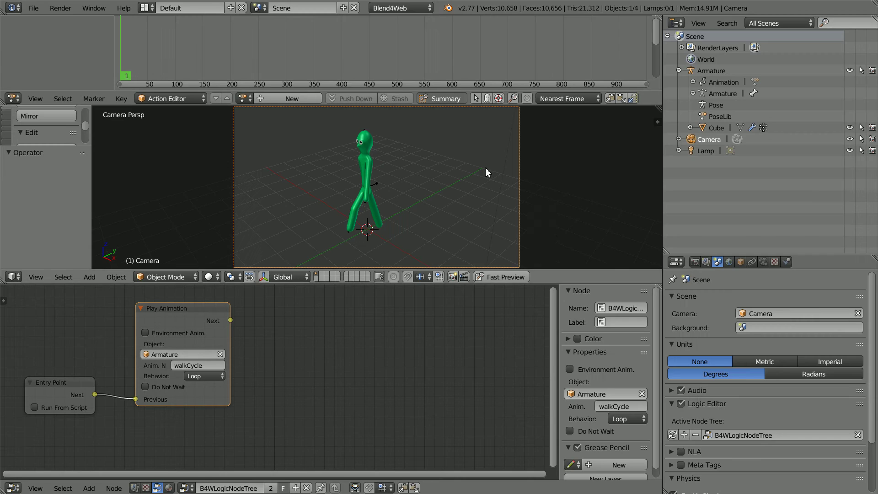
# Set the camera's Sensor Fit to Vertical and its Target Location Z to 2.
pyautogui.click(764, 262)
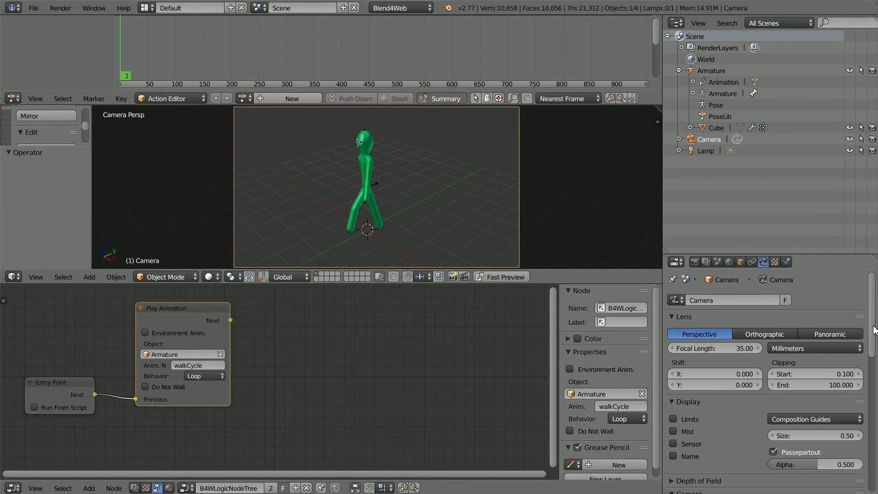
pyautogui.scroll(-3, 875, 351)
pyautogui.scroll(-8, 875, 351)
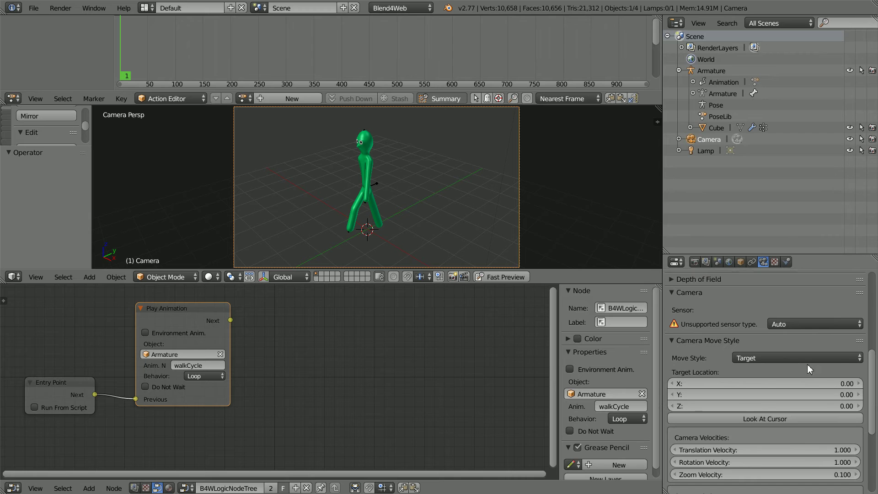
pyautogui.click(799, 326)
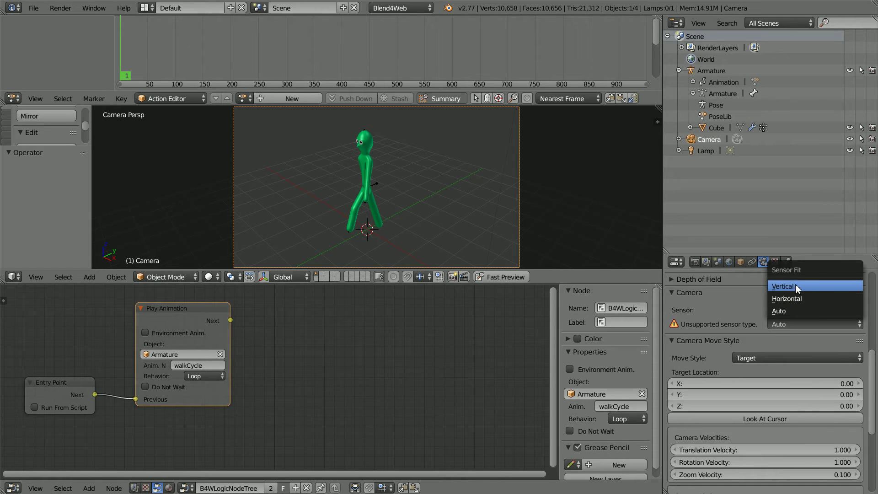
pyautogui.click(827, 285)
pyautogui.scroll(2, 532, 215)
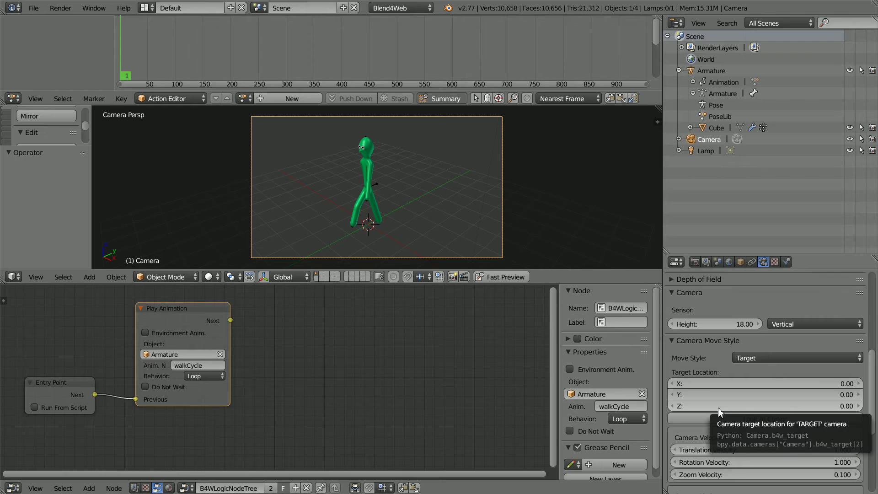
pyautogui.click(719, 406)
pyautogui.write('2')
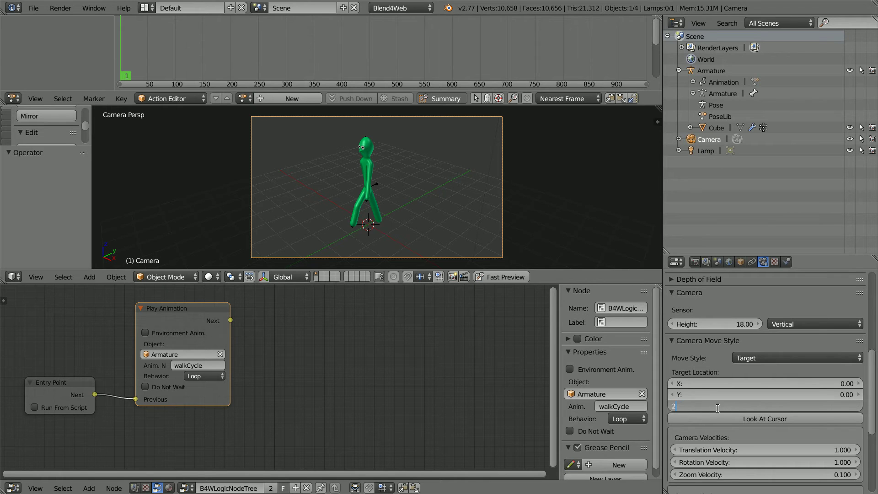
pyautogui.press('Return')
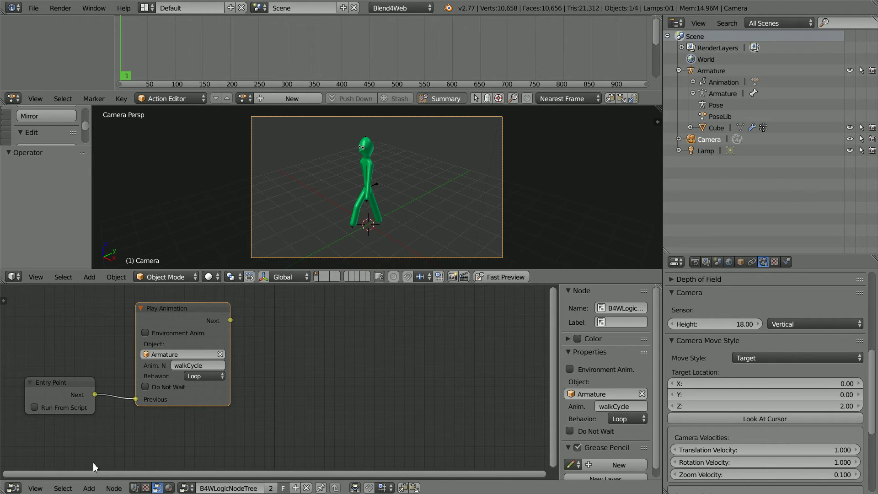
# Add a Transform Object node for the Armature, chained after Play Animation.
pyautogui.click(94, 488)
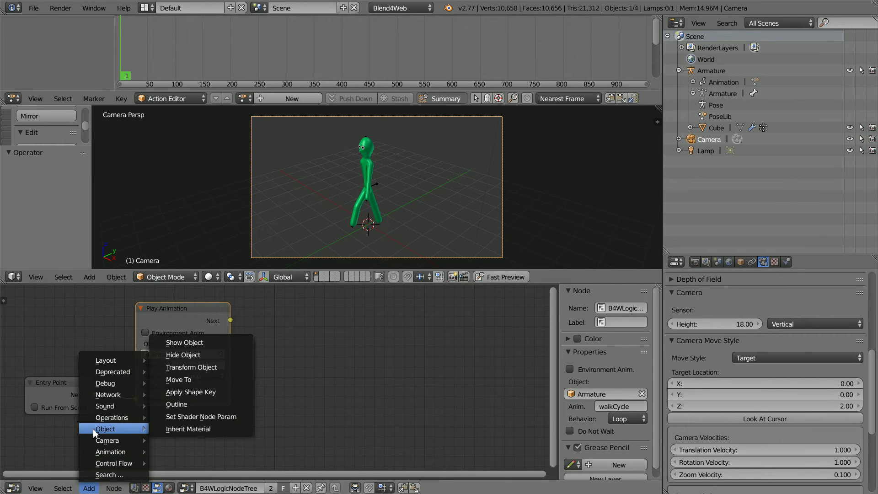
pyautogui.click(231, 367)
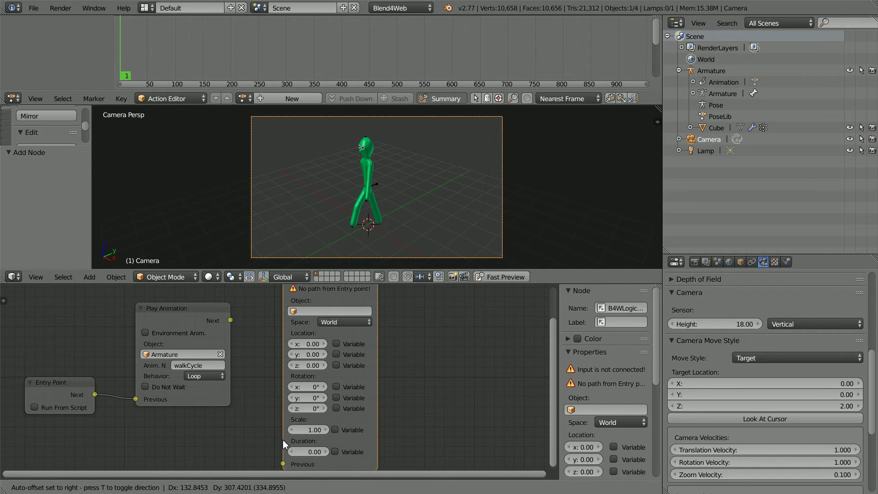
pyautogui.click(284, 442)
pyautogui.moveTo(230, 320); pyautogui.dragTo(283, 464)
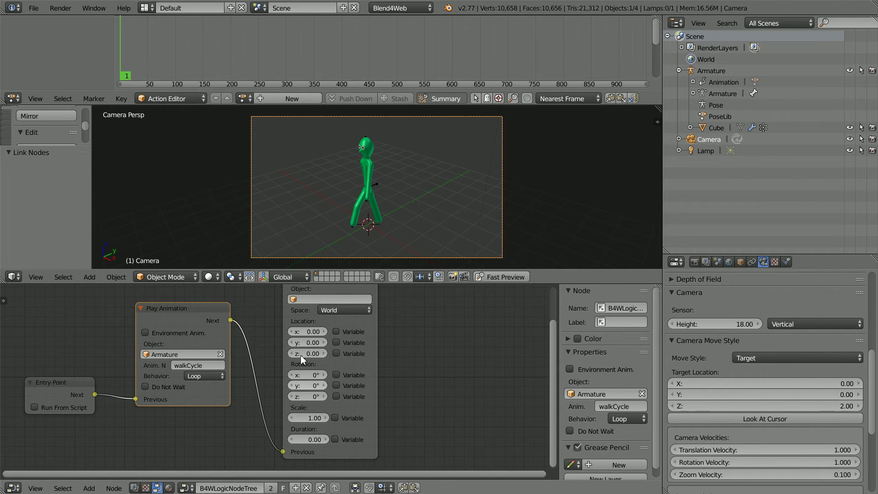
pyautogui.click(317, 298)
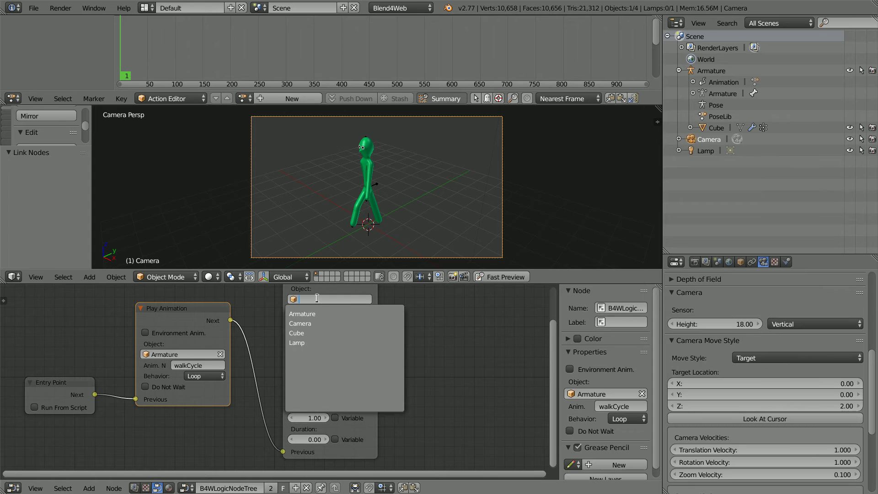
pyautogui.click(336, 314)
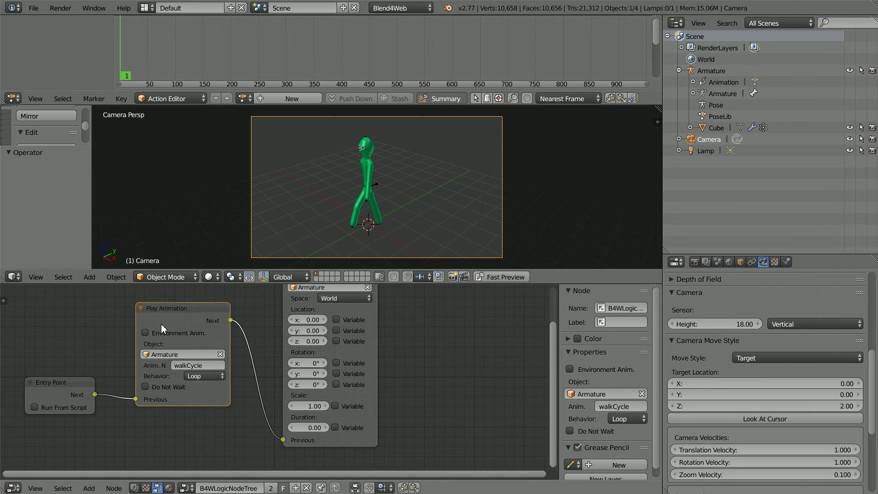
# Enable Do Not Wait, link the nodes, and set Location y -60 and Duration 30.
pyautogui.click(147, 386)
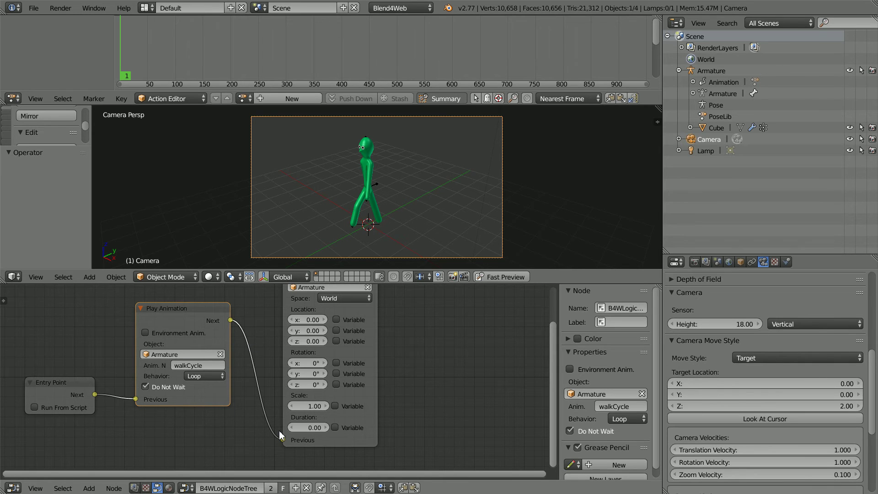
pyautogui.moveTo(281, 436); pyautogui.dragTo(283, 439)
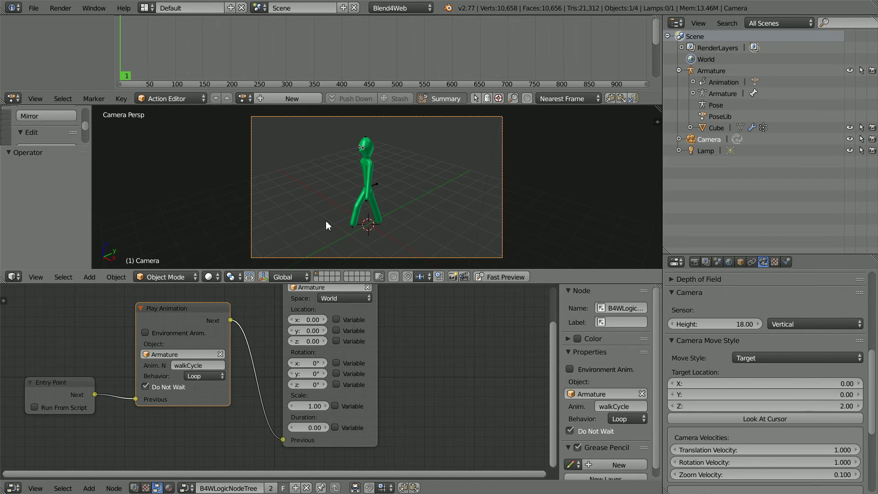
pyautogui.click(309, 331)
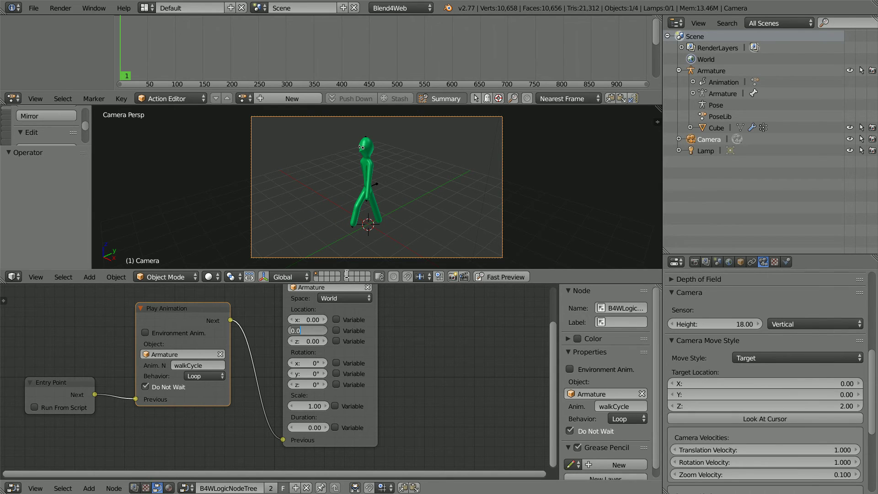
pyautogui.press('BackSpace')
pyautogui.press('Return')
pyautogui.click(309, 427)
pyautogui.write('30')
pyautogui.press('Return')
# Shift the nodes right and insert a Switch Select node between Entry Point and Play Animation.
pyautogui.moveTo(555, 339); pyautogui.dragTo(555, 300)
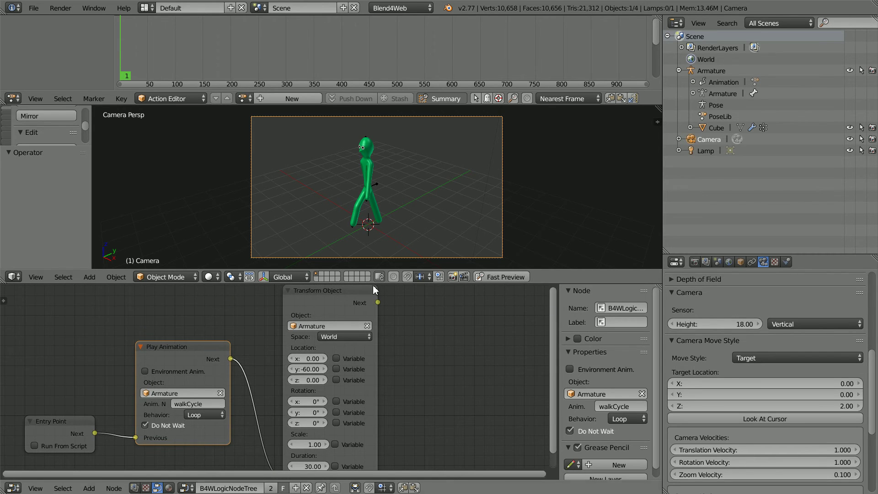
pyautogui.moveTo(334, 291); pyautogui.dragTo(459, 294)
pyautogui.moveTo(204, 347); pyautogui.dragTo(344, 332)
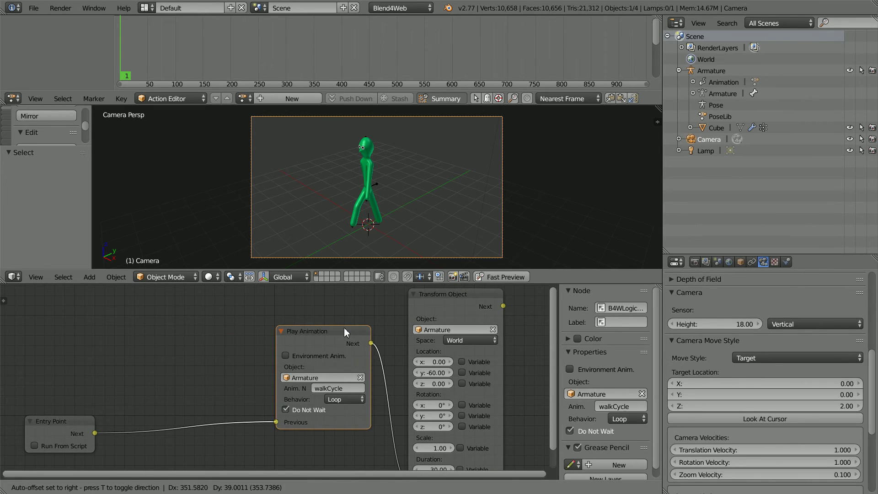
pyautogui.click(89, 489)
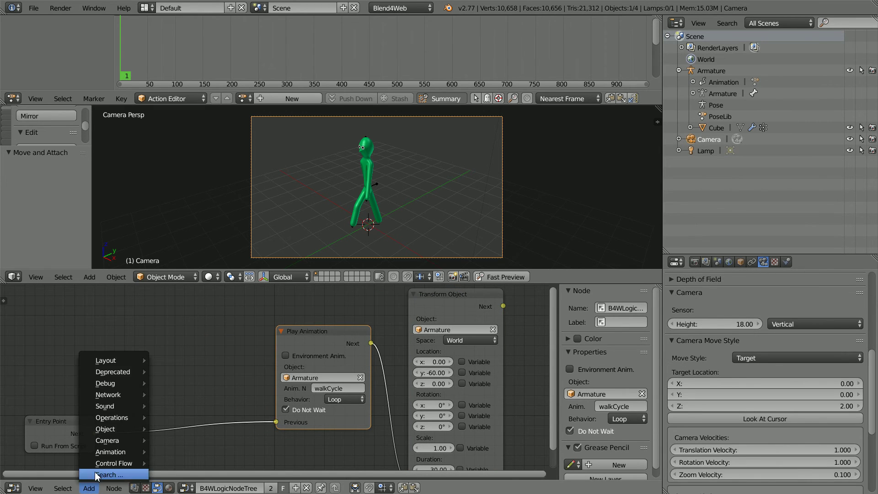
pyautogui.moveTo(99, 463)
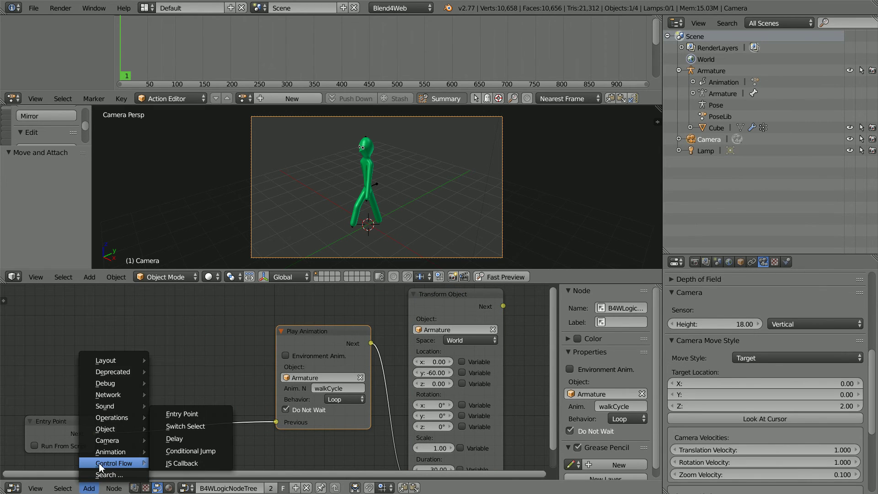
pyautogui.click(192, 427)
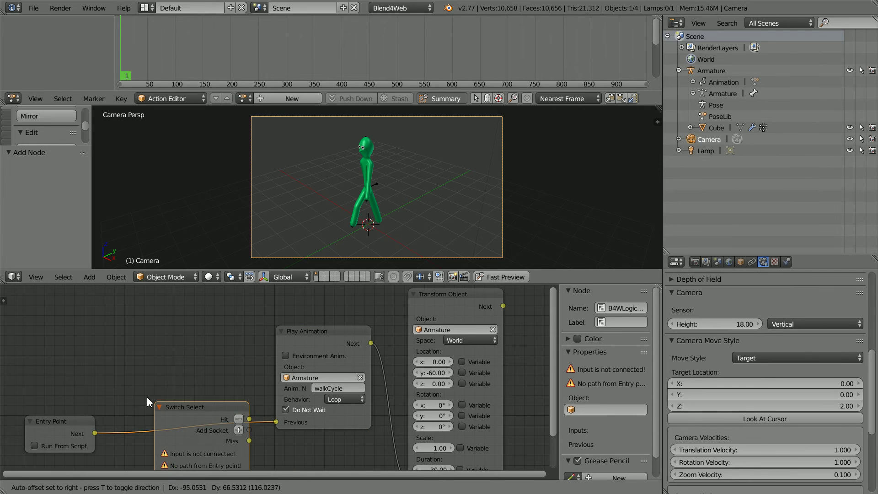
pyautogui.click(134, 340)
# Rename the Cube object to 'skin' and make it the Switch Select node's object.
pyautogui.press('ctrl+KP_0')
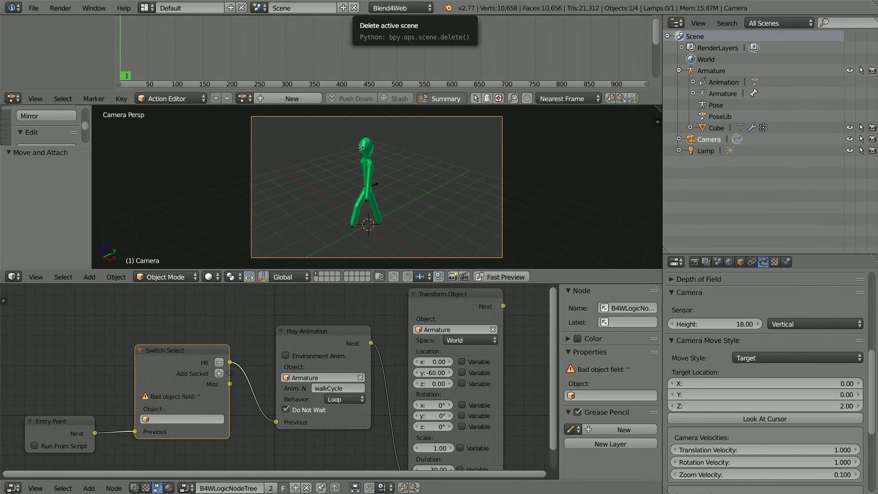
pyautogui.click(715, 129)
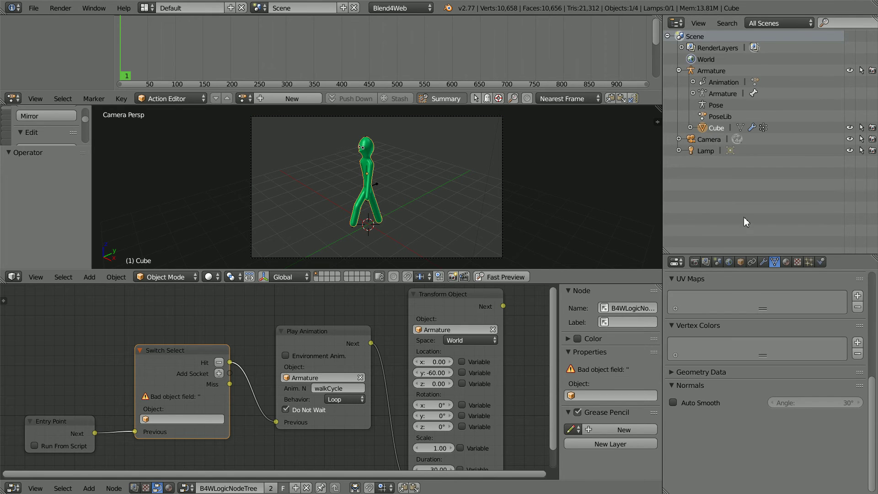
pyautogui.click(741, 264)
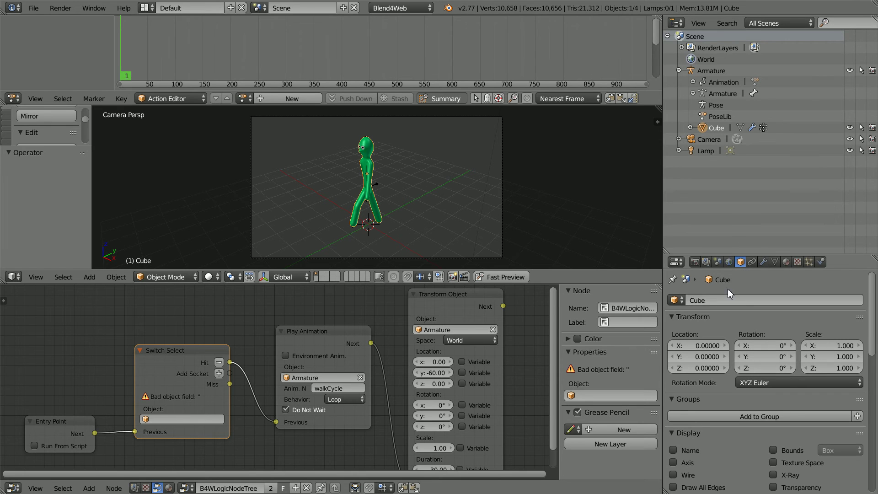
pyautogui.click(708, 300)
pyautogui.write('skin')
pyautogui.press('Return')
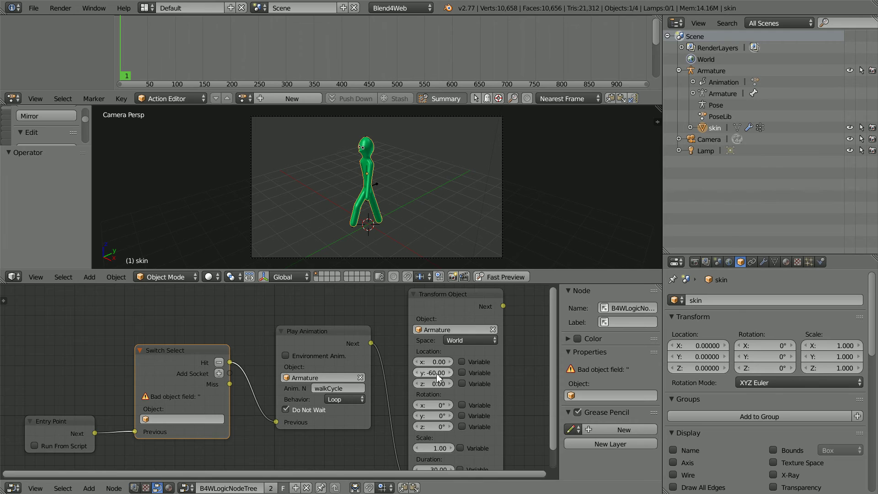
pyautogui.click(181, 418)
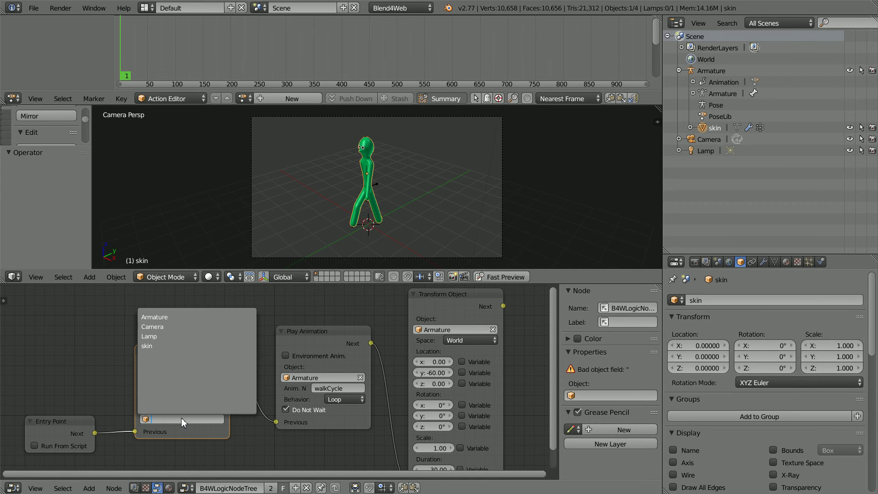
pyautogui.click(173, 346)
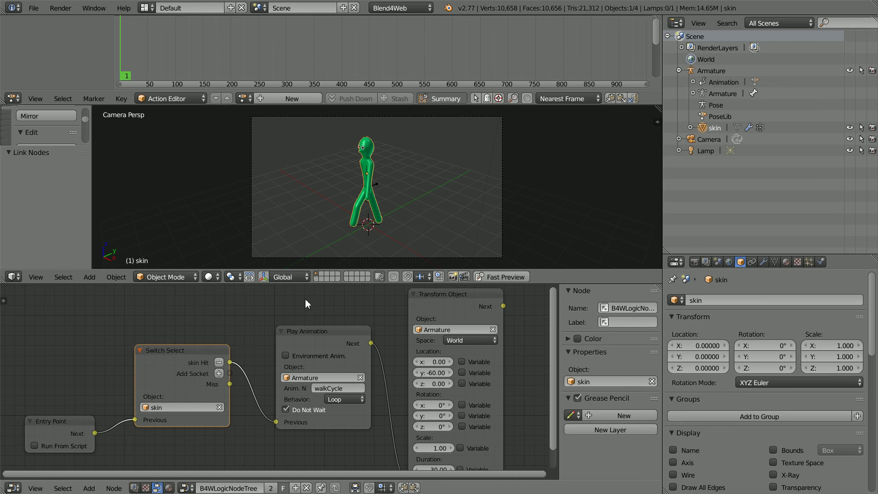
# Add a Reroute node below Switch Select and route the Miss output into it.
pyautogui.moveTo(230, 385); pyautogui.dragTo(276, 421)
pyautogui.keyDown('ctrl'); pyautogui.moveTo(230, 387); pyautogui.dragTo(277, 426); pyautogui.keyUp('ctrl')
pyautogui.click(89, 489)
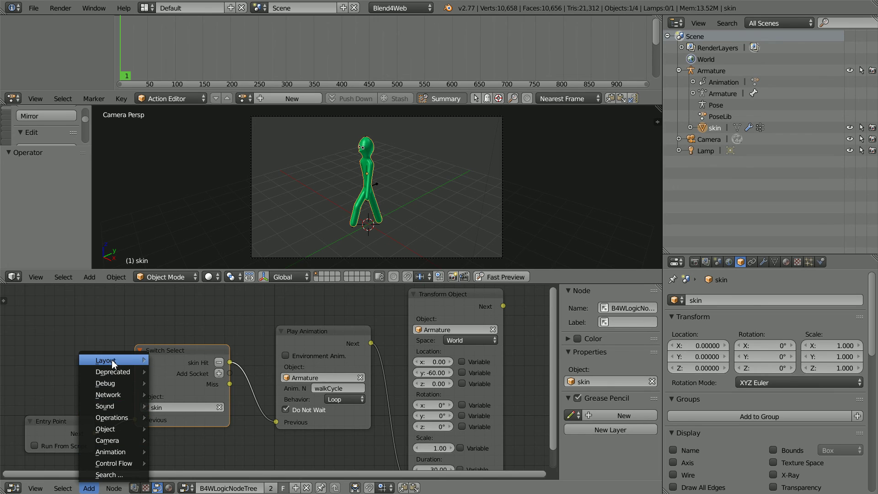
pyautogui.moveTo(114, 362)
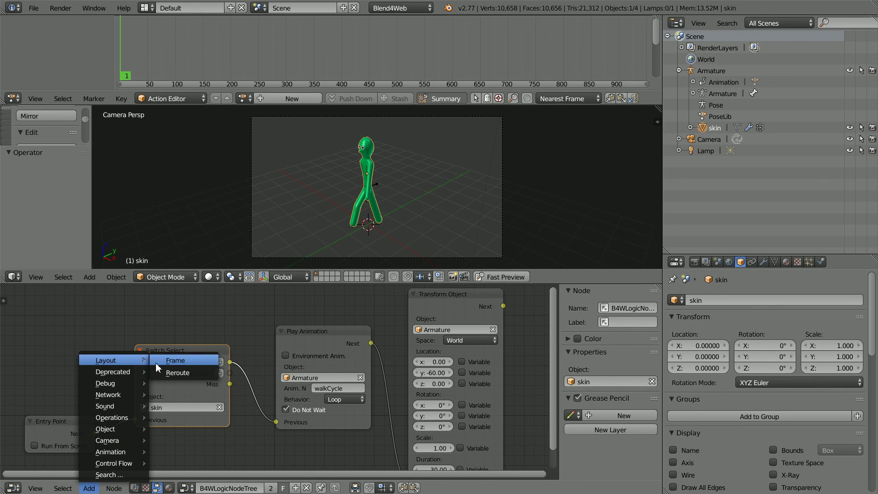
pyautogui.click(200, 373)
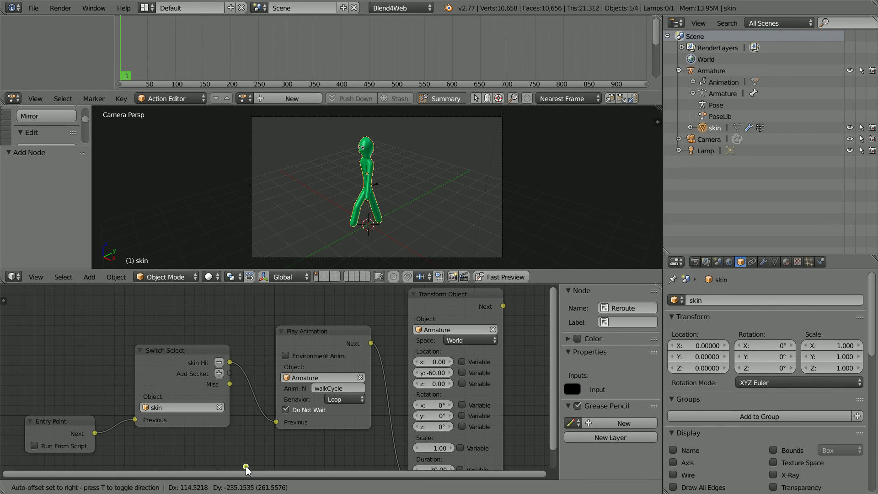
pyautogui.click(247, 462)
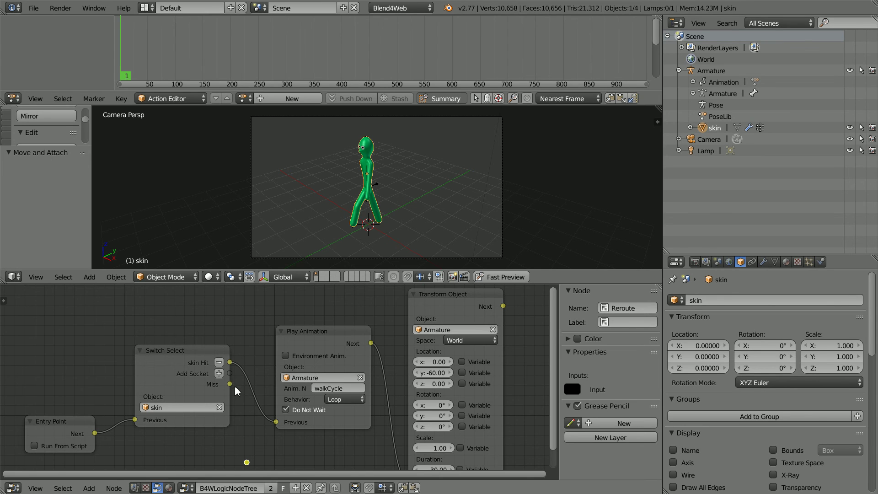
pyautogui.moveTo(230, 383); pyautogui.dragTo(135, 420)
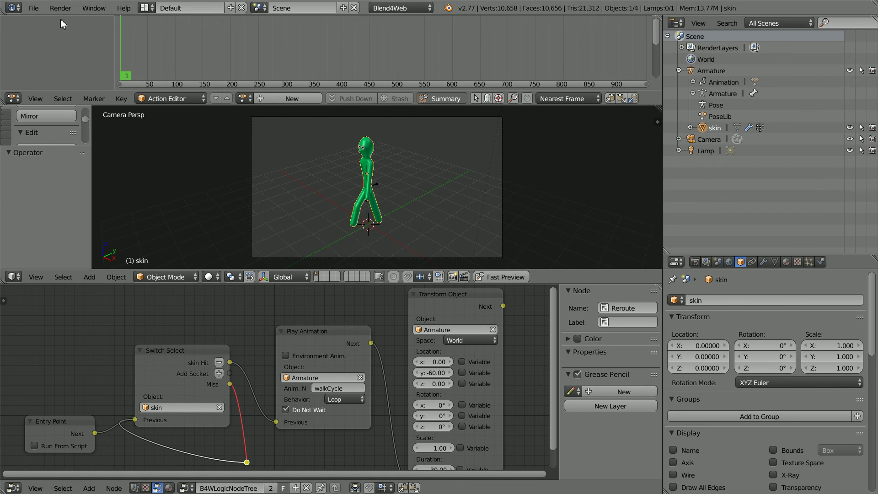
# Export the scene as Blend4Web HTML to b4wStickWalkTut13.html.
pyautogui.click(32, 9)
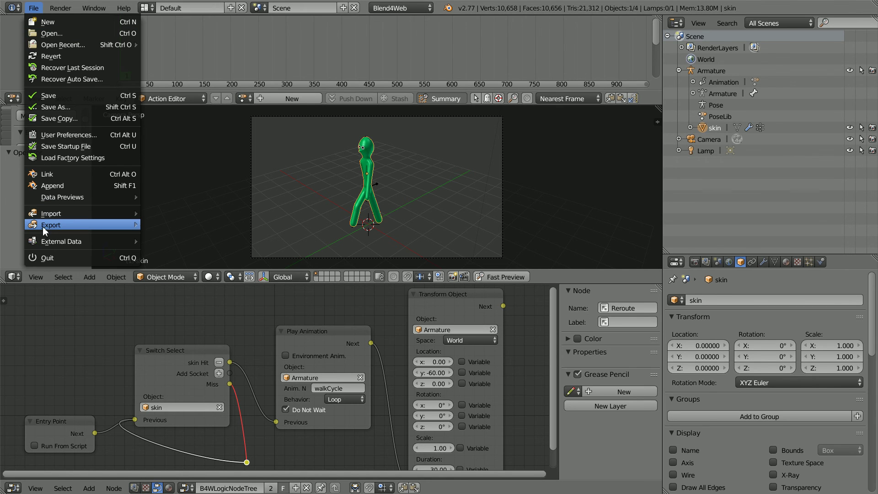
pyautogui.moveTo(73, 225)
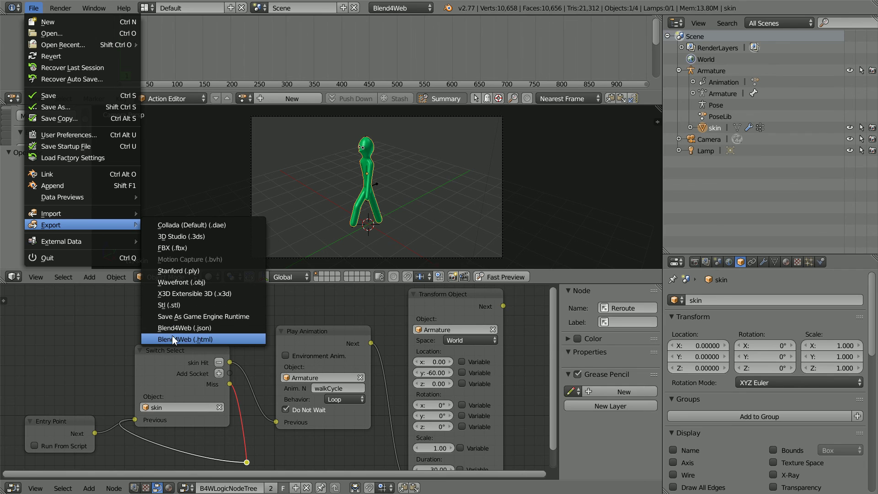
pyautogui.click(216, 339)
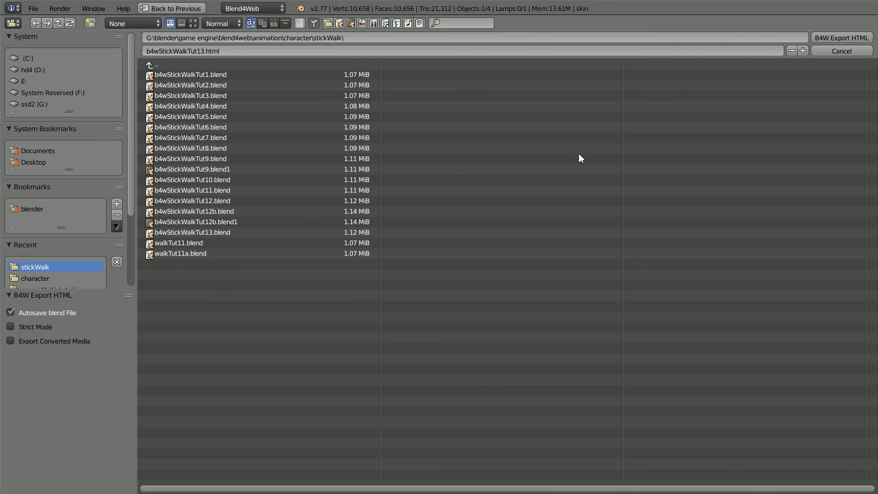
pyautogui.click(842, 37)
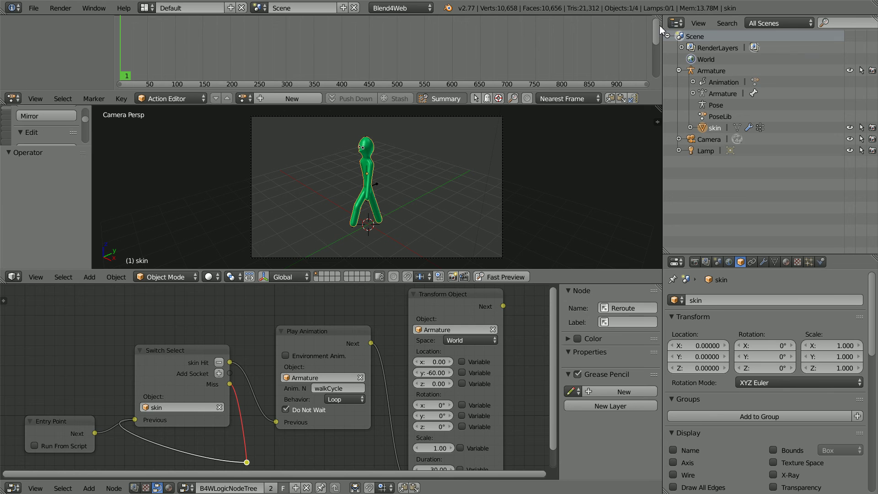
# Locate b4wStickWalkTut13.html in the stickWalk folder and bring up its context menu.
pyautogui.hotkey('alt', 'Tab')
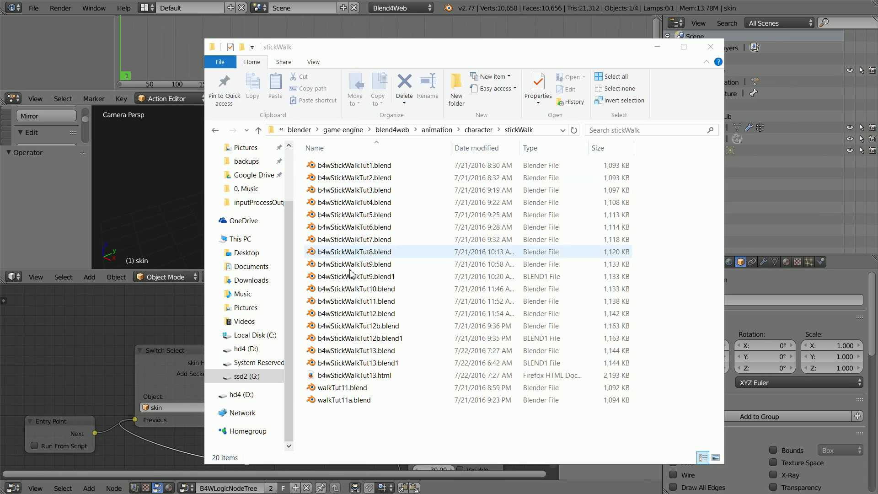
pyautogui.click(324, 378)
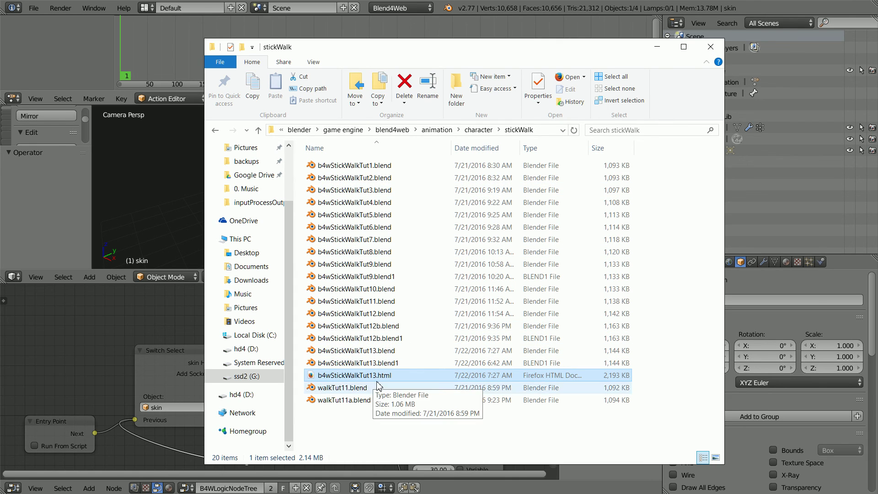
pyautogui.rightClick(390, 376)
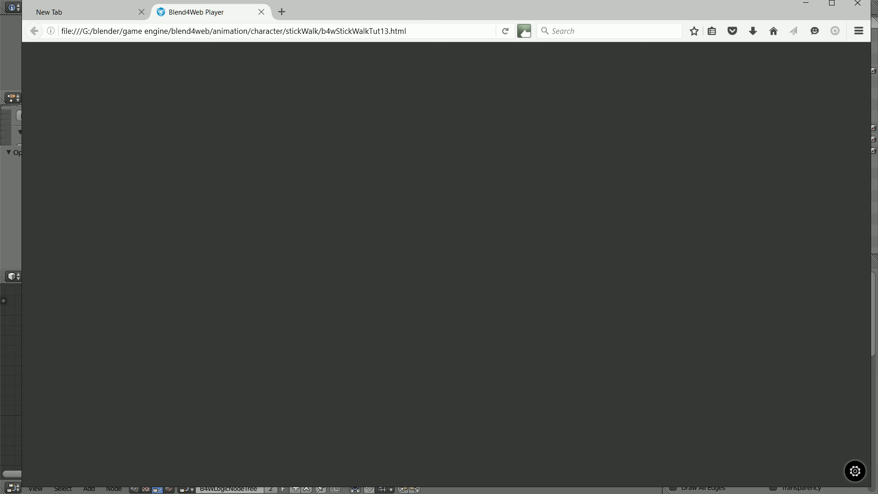
# Switch from the browser back to Blender.
pyautogui.hotkey('alt', 'Tab')
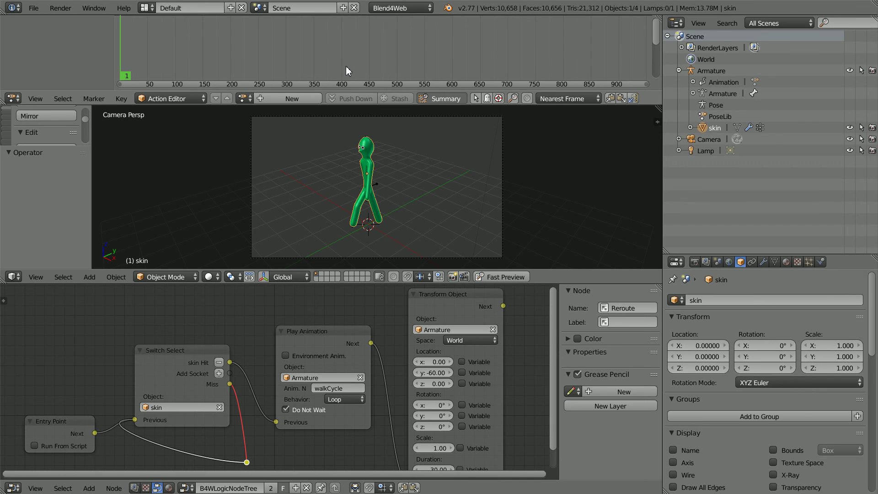